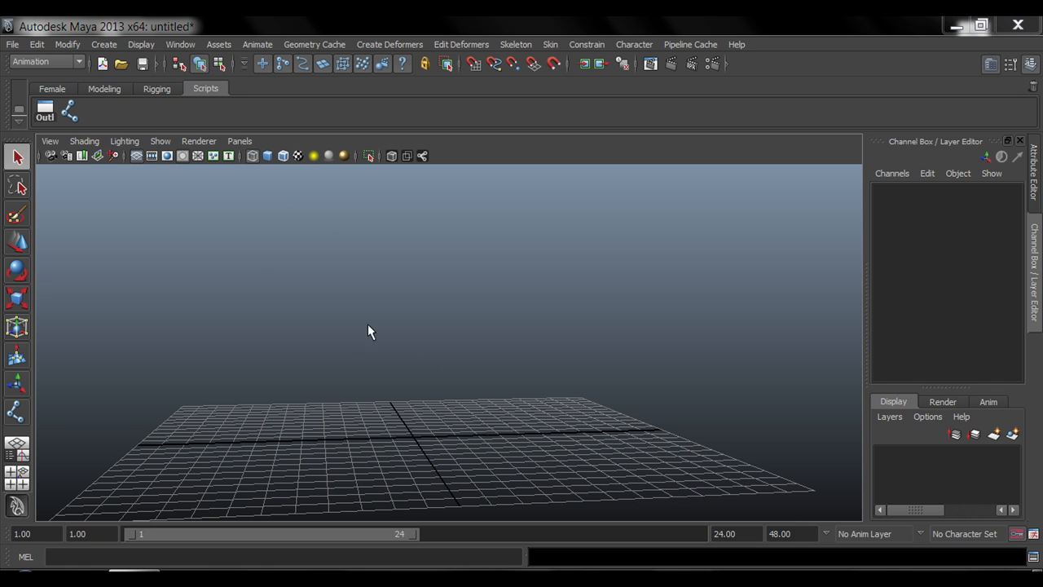
Step: Draw a freehand zigzag chain of four joints on the grid, with its root at about X -5.5, Z -3.4
left_click(71, 111)
left_click_drag(394, 303, 395, 321, "alt")
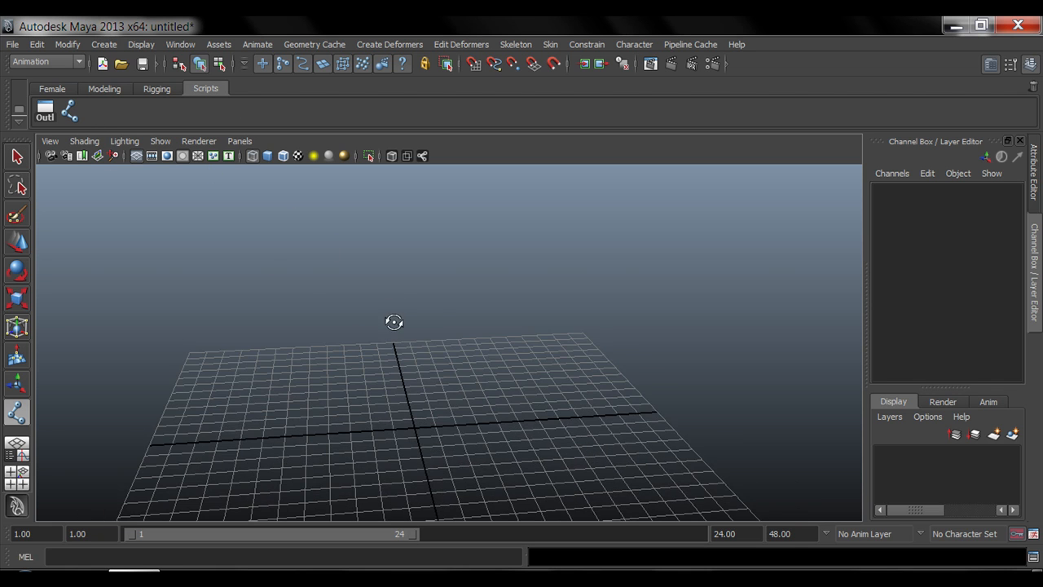
middle_click_drag(412, 357, 419, 306, "alt")
left_click(474, 337)
left_click(394, 363)
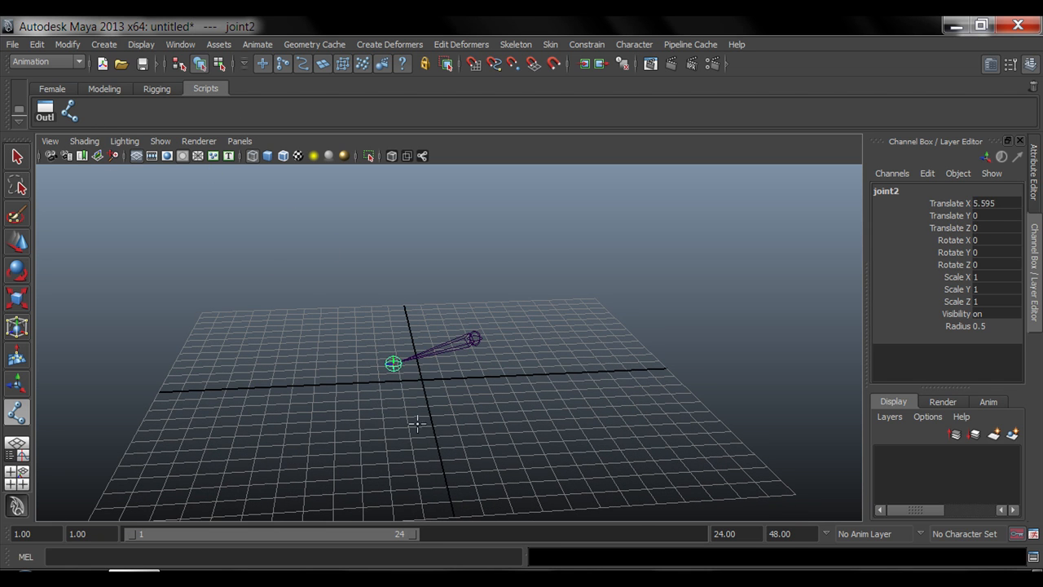
left_click(454, 420)
left_click(333, 419)
key("Return")
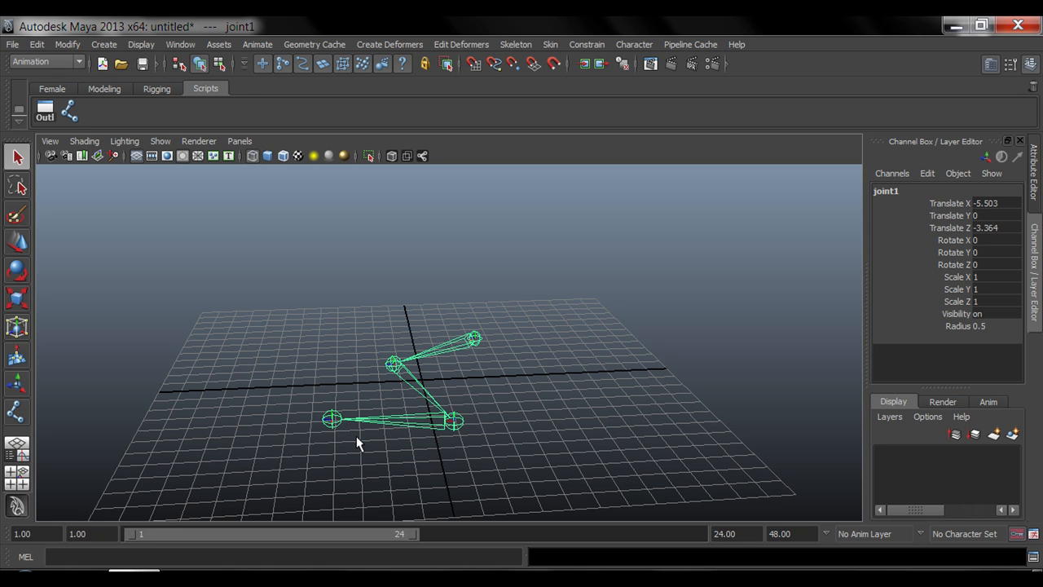
Step: Delete the whole freehand zigzag joint chain from the grid
middle_click_drag(349, 420, 428, 393, "alt")
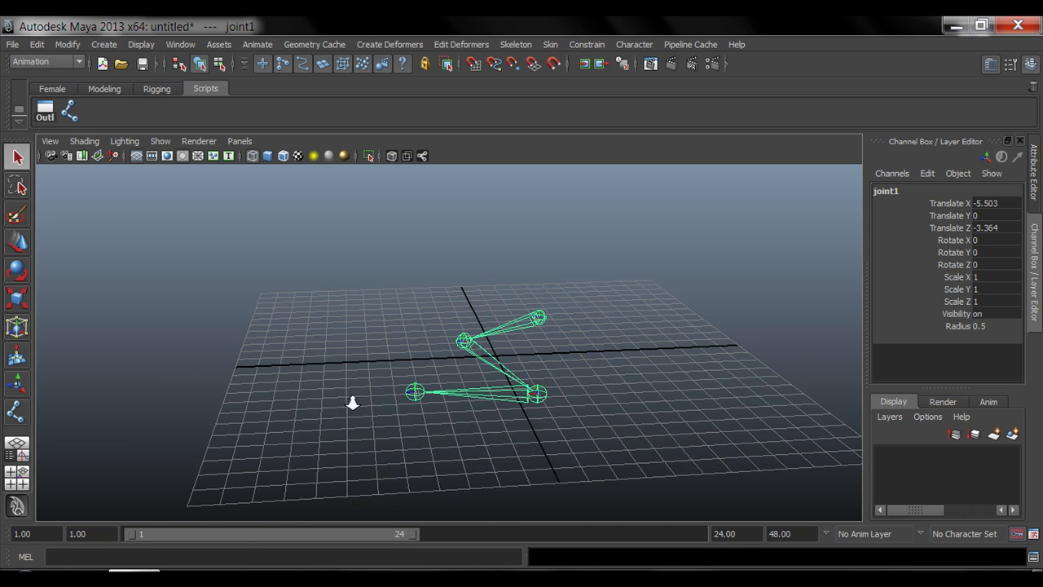
right_click_drag(353, 403, 421, 410, "alt")
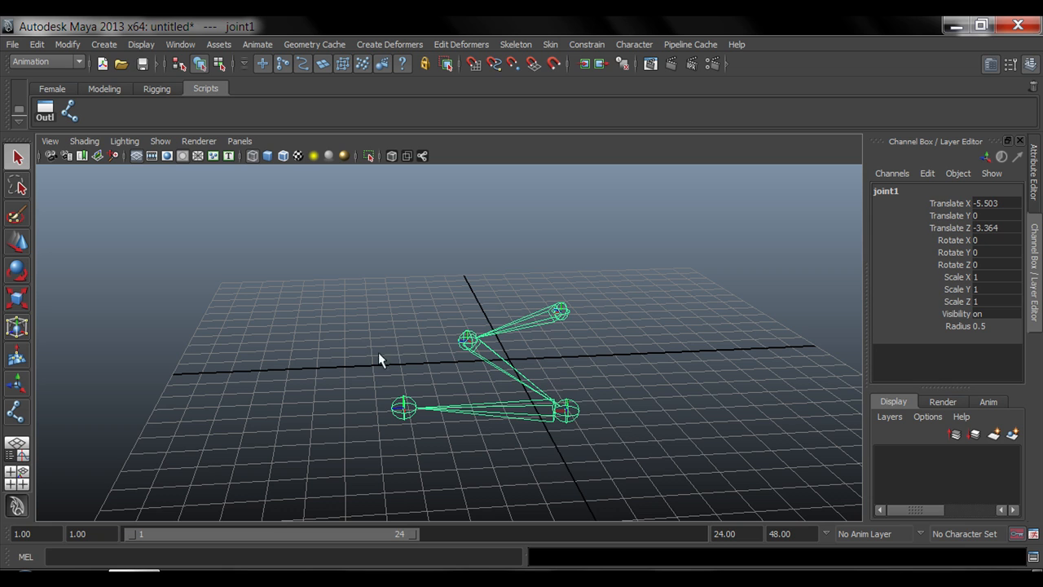
left_click_drag(592, 457, 562, 429, "alt")
left_click_drag(533, 391, 571, 344, "alt")
key("Delete")
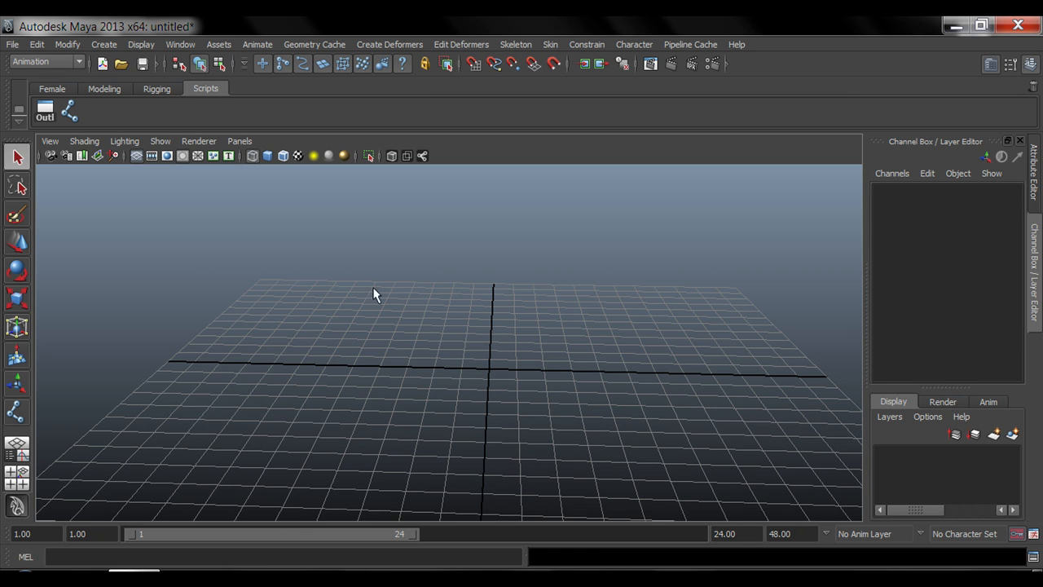
Step: Draw another four-joint zigzag chain rooted at about X -3.4, Z -2.2, and delete it
left_click_drag(256, 318, 341, 317, "alt")
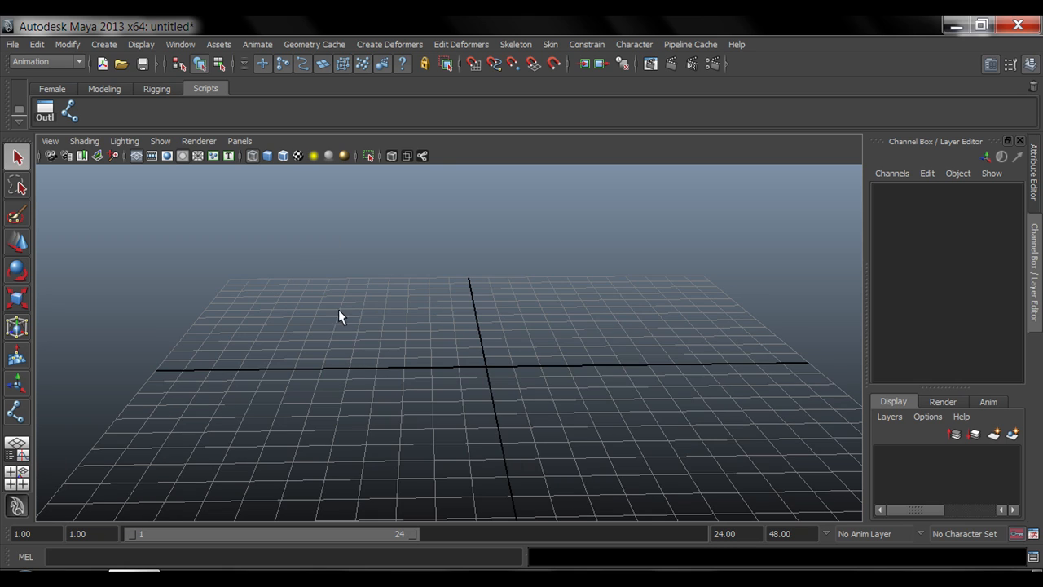
left_click(70, 112)
left_click(533, 334)
left_click(412, 348)
left_click(609, 401)
left_click(402, 413)
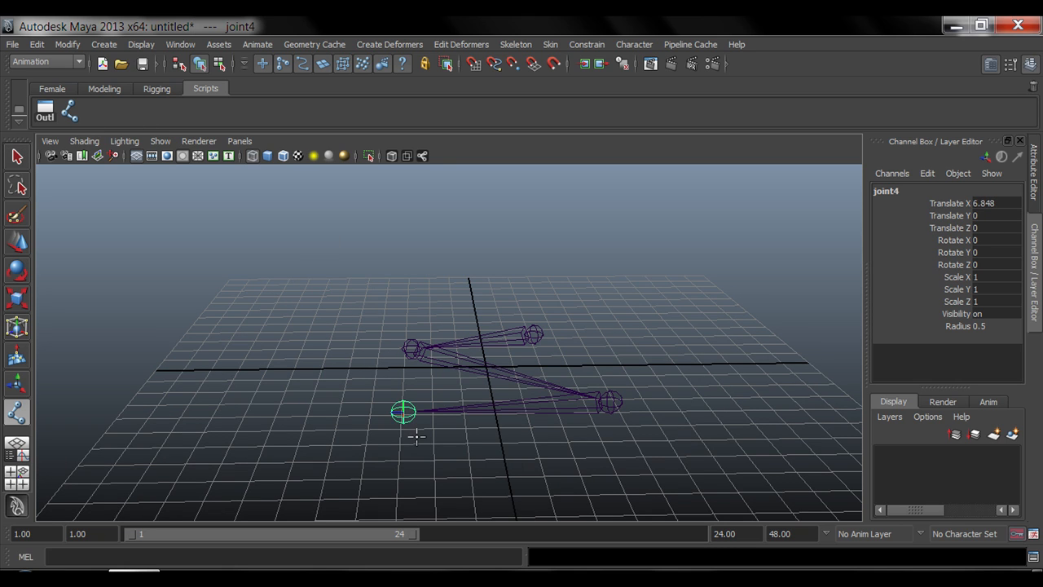
key("Return")
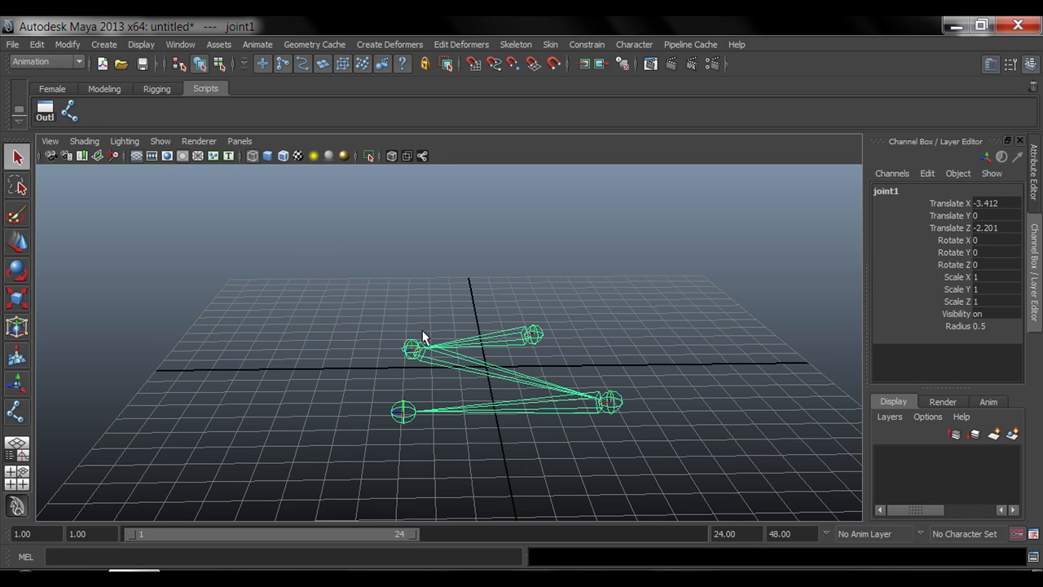
key("Delete")
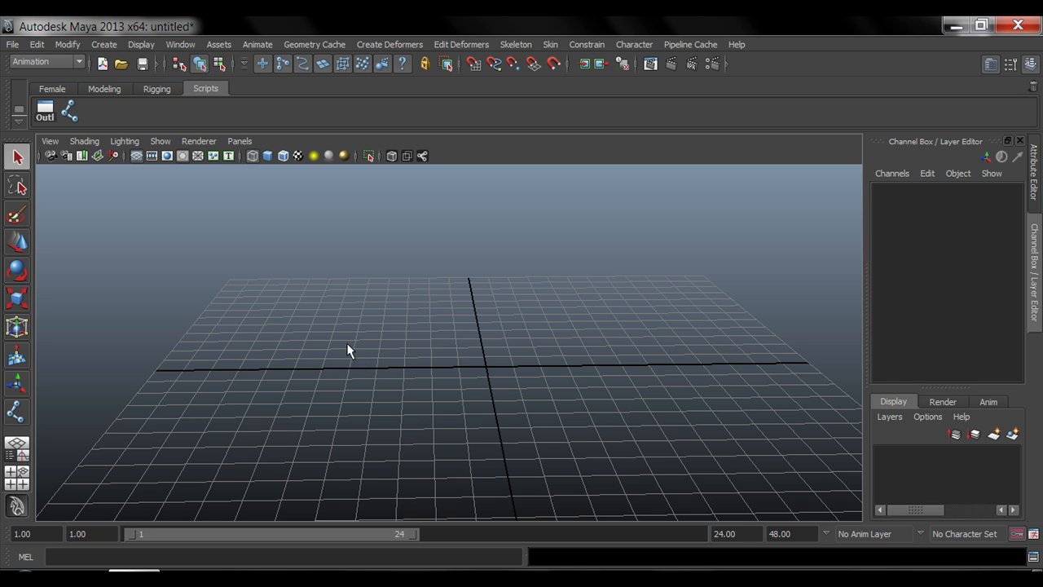
Step: Draw a four-joint zigzag chain snapped to grid intersections, with its root joint at X 1, Z 4
left_click_drag(522, 371, 351, 373, "alt")
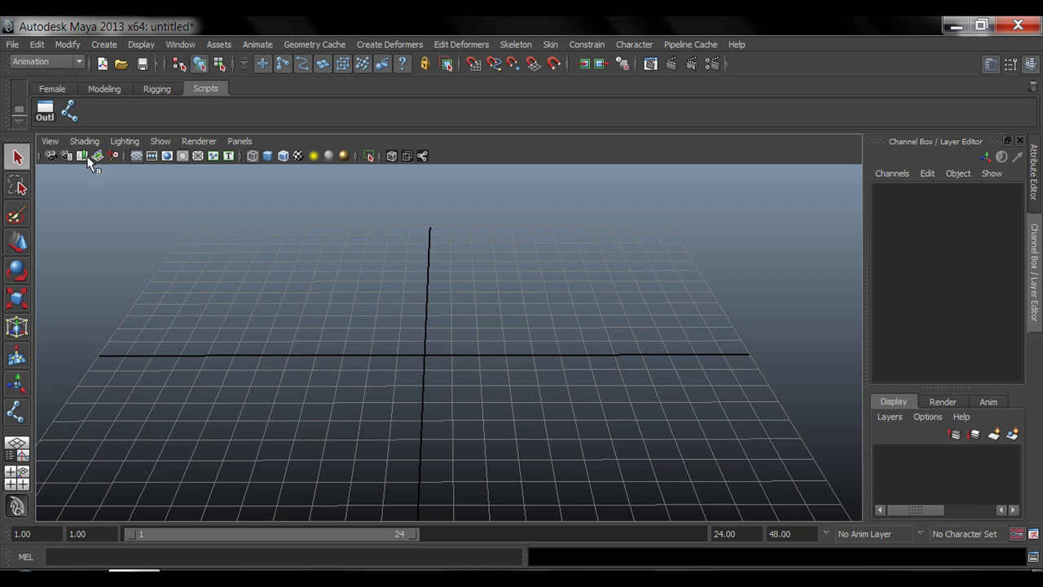
left_click(70, 114)
middle_click_drag(265, 282, 286, 320, "alt")
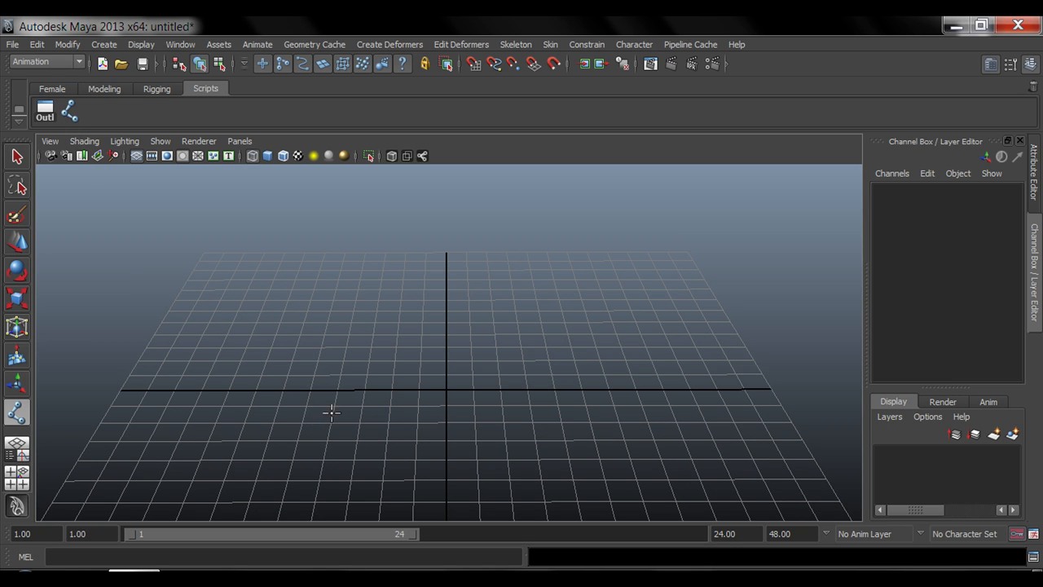
key("x")
mouse_move(322, 402)
left_mouse_down()
mouse_move(301, 421)
mouse_move(361, 405)
mouse_move(445, 333)
mouse_move(358, 390)
mouse_move(353, 407)
mouse_move(461, 375)
mouse_move(379, 389)
mouse_move(466, 371)
mouse_move(469, 323)
mouse_move(421, 335)
mouse_move(334, 405)
left_mouse_up()
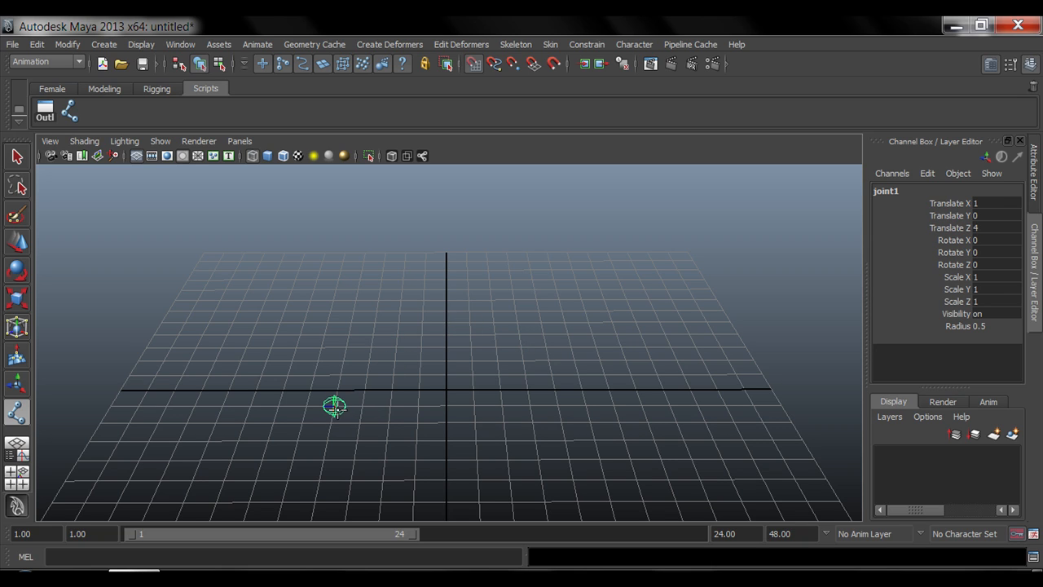
key("Return")
left_click_drag(379, 358, 396, 360)
left_click(418, 405)
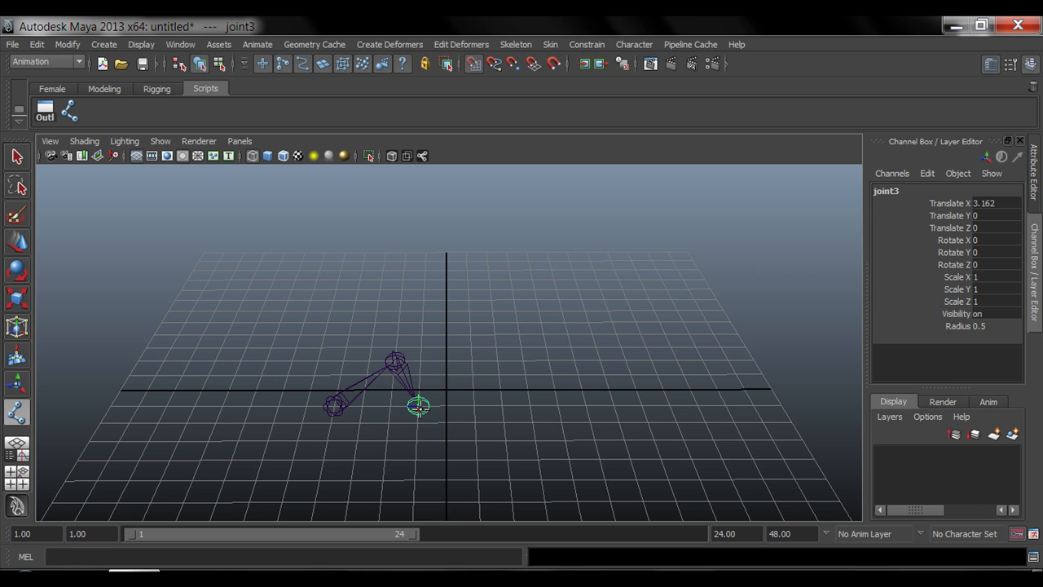
left_click(498, 360)
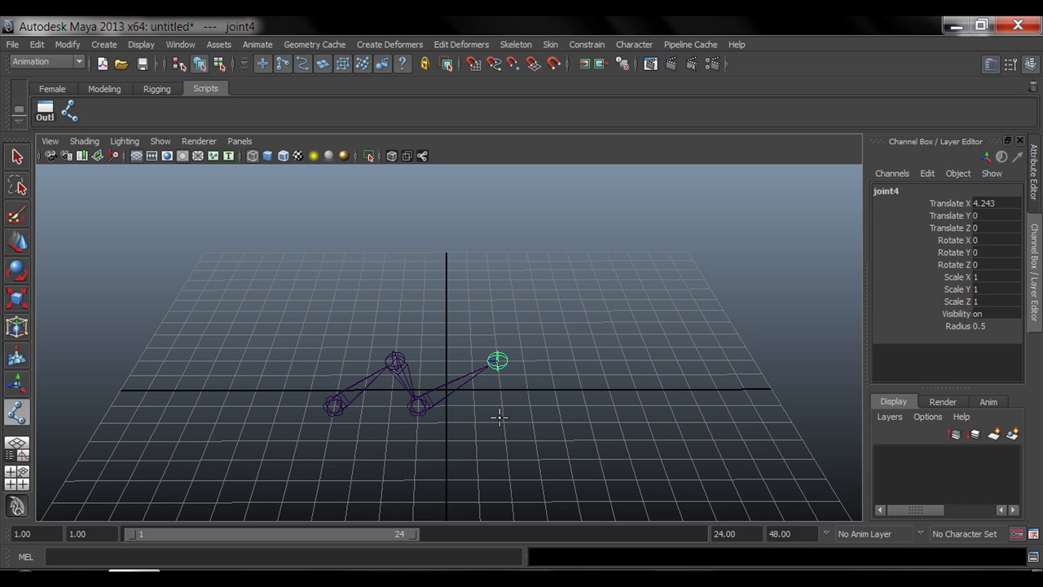
key("Return")
Step: Examine the grid-snapped joint chain up close and from a wider angle
right_click_drag(424, 349, 530, 510, "alt")
middle_click_drag(530, 510, 557, 419, "alt")
right_click_drag(556, 419, 459, 412, "alt")
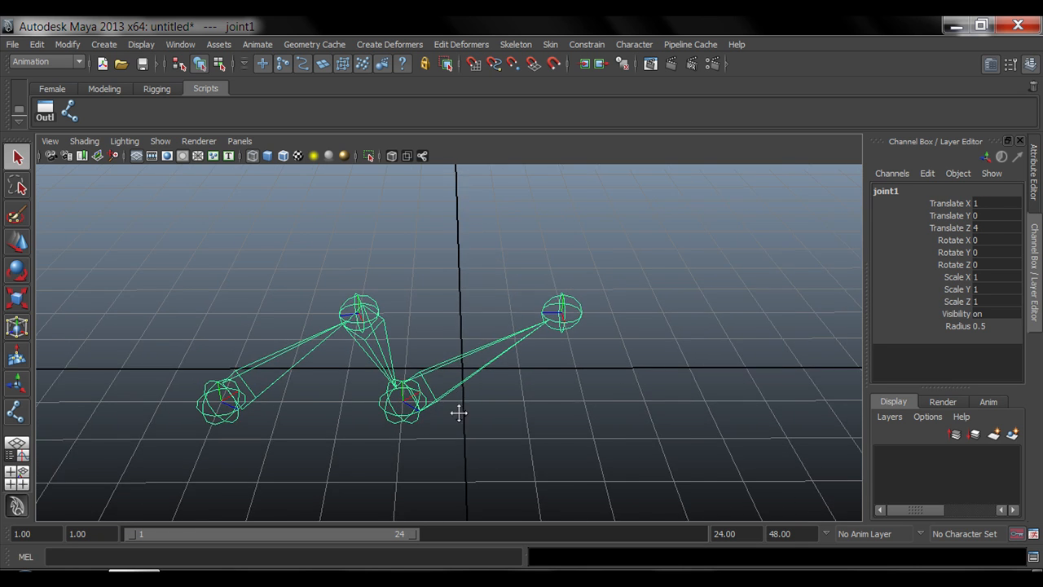
middle_click_drag(459, 412, 509, 407, "alt")
mouse_move(464, 420)
left_mouse_down("alt")
mouse_move(464, 438)
mouse_move(481, 448)
mouse_move(472, 414)
left_mouse_up("alt")
right_click_drag(473, 414, 325, 426, "alt")
middle_click_drag(325, 427, 401, 373, "alt")
left_click_drag(401, 372, 467, 412, "alt")
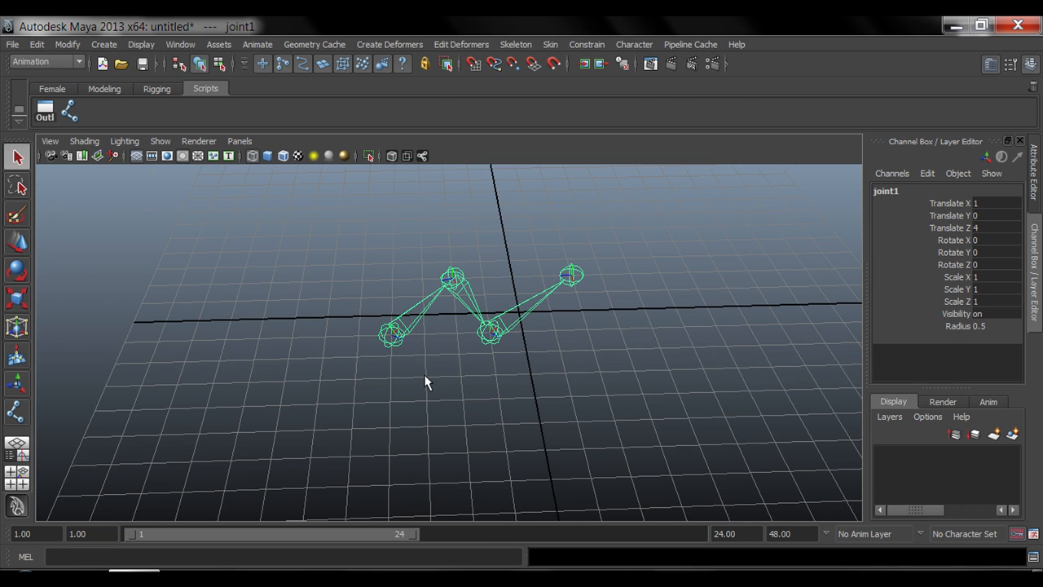
Step: Draw a freehand five-joint chain in front of the snapped one, rooted at about X 5, Z 4.8, and delete it
left_click(70, 111)
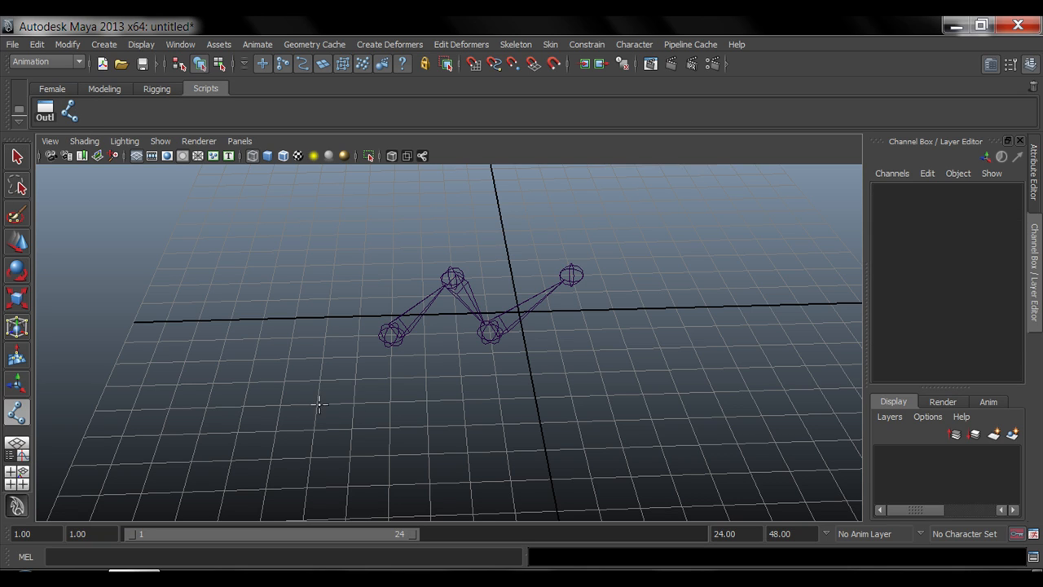
left_click(359, 428)
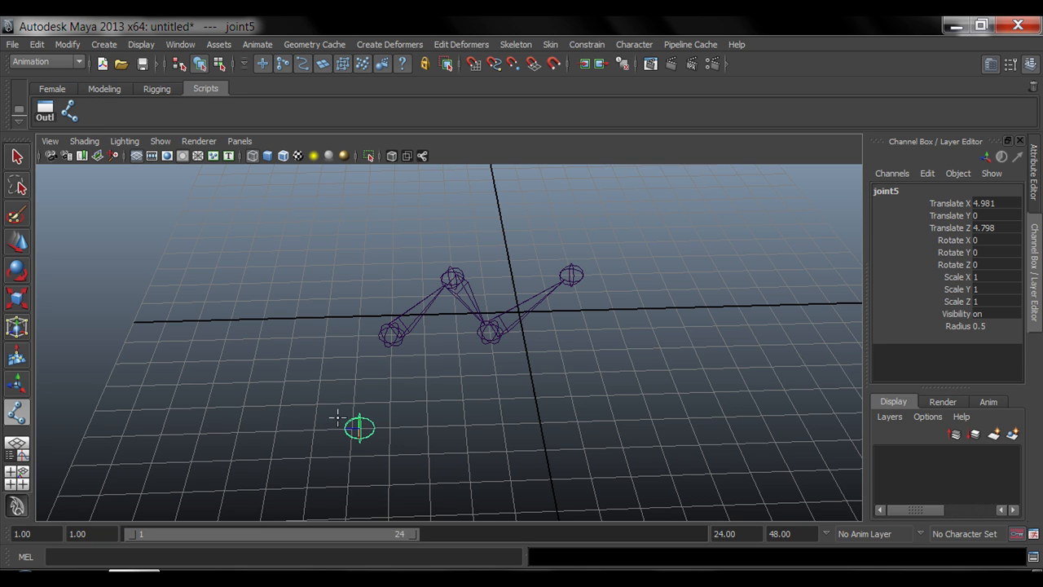
left_click(460, 397)
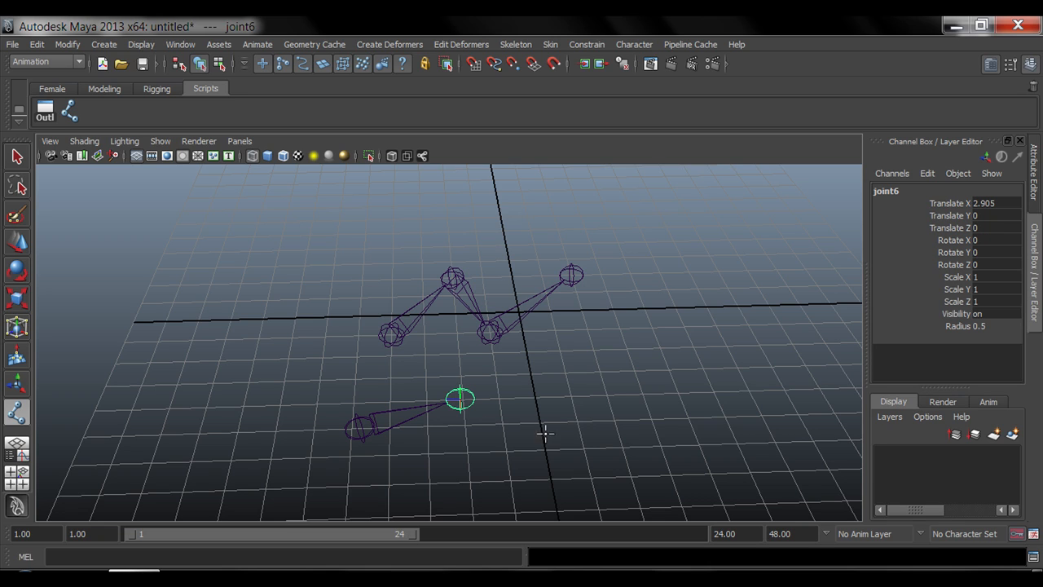
left_click(523, 464)
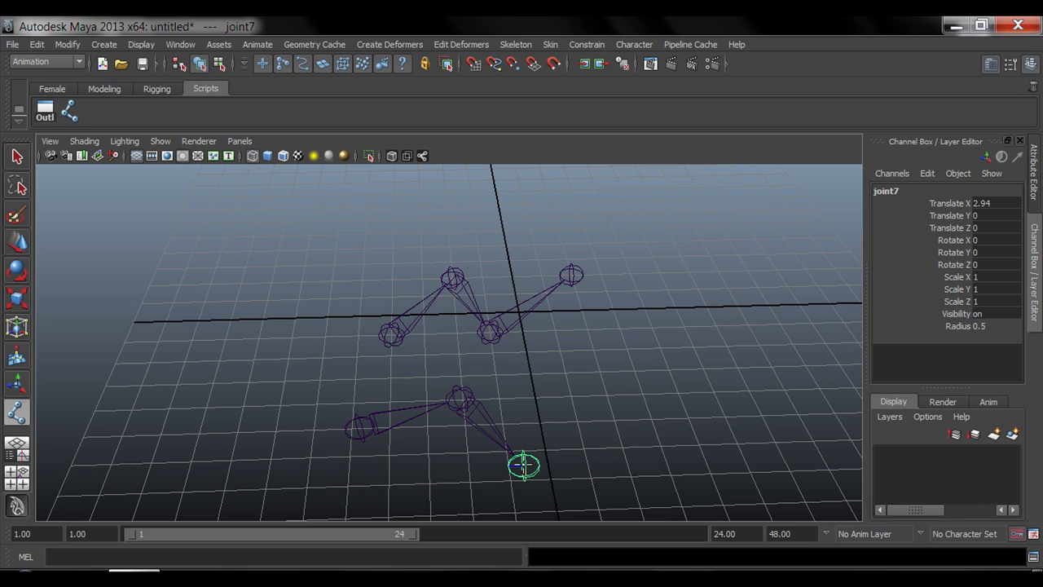
left_click(551, 386)
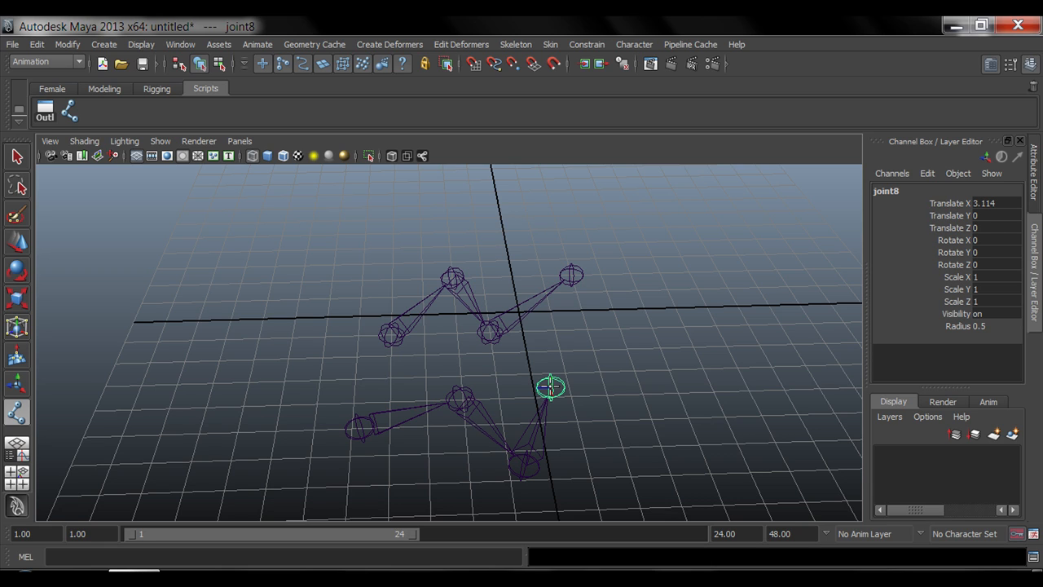
left_click(640, 447)
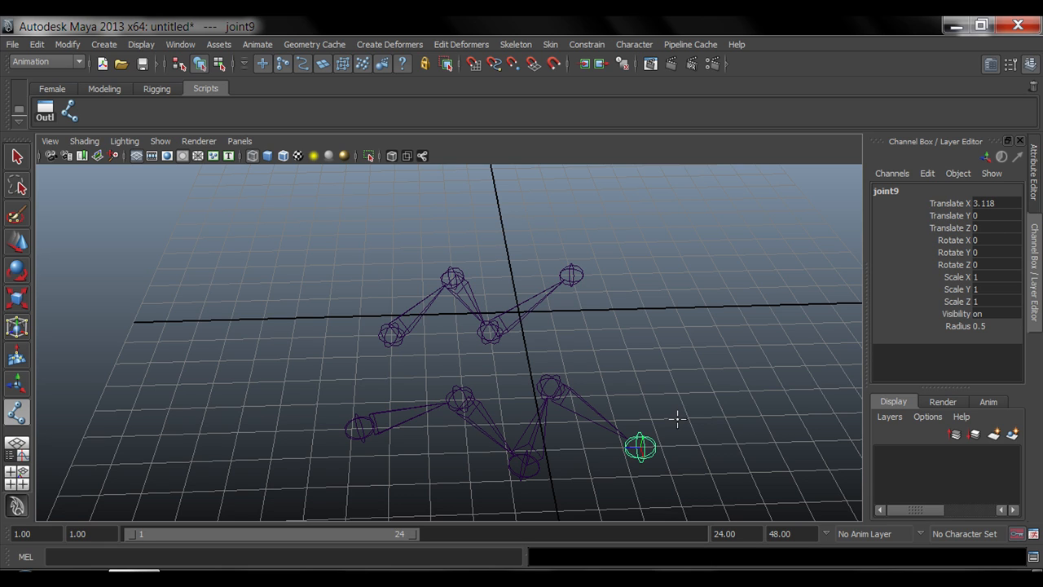
key("q")
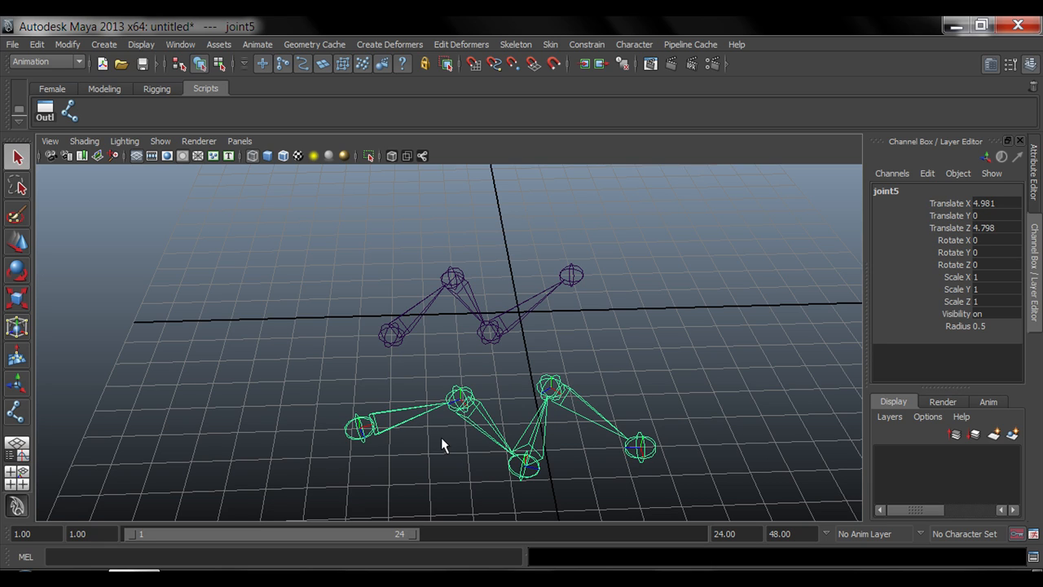
key("Delete")
Step: Place a single joint snapped to the grid at X 7, Z 5, in front of the existing chain
left_click(71, 115)
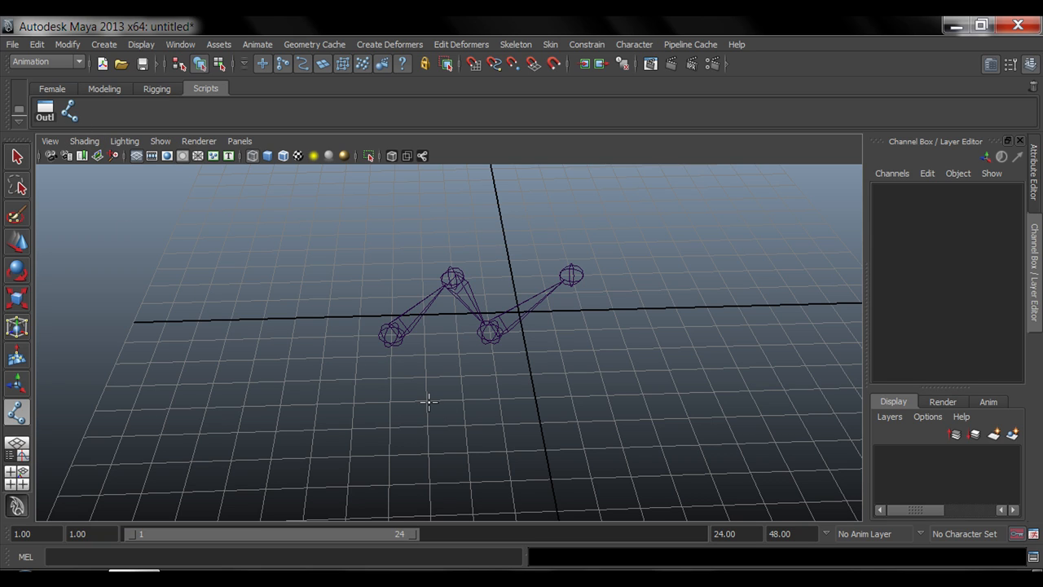
key("x")
left_click(349, 484)
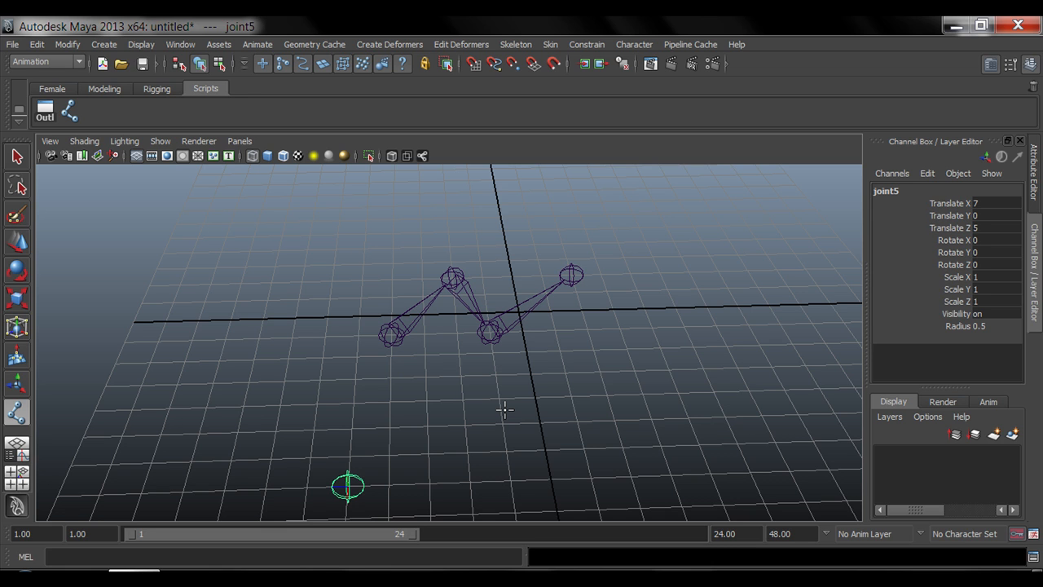
key("q")
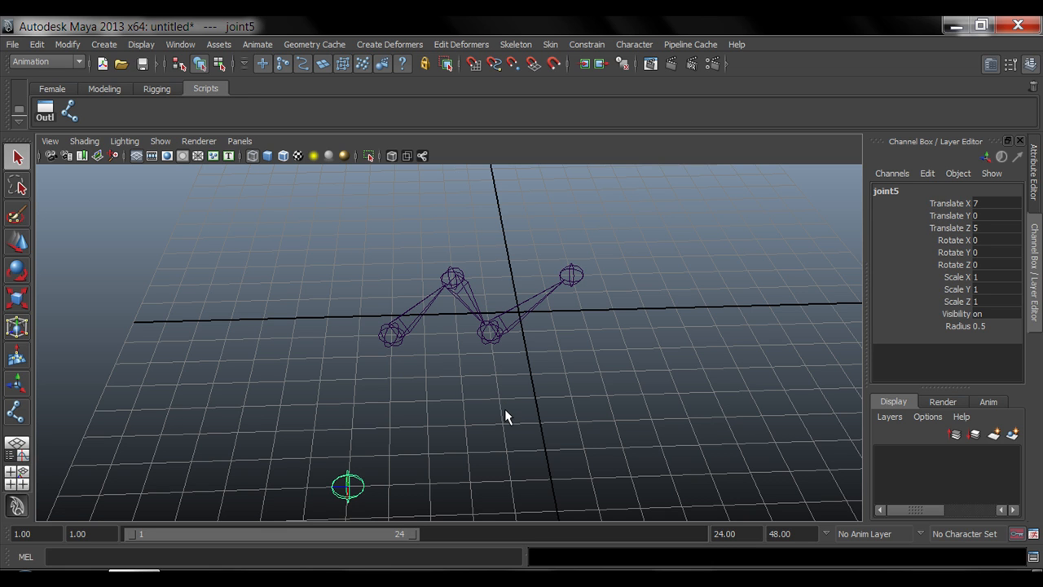
Step: Examine the shape and local axes of the single joint up close, alongside the four-joint chain
left_click_drag(467, 433, 449, 435, "alt")
middle_click_drag(449, 435, 512, 356, "alt")
right_click_drag(512, 356, 534, 413, "alt")
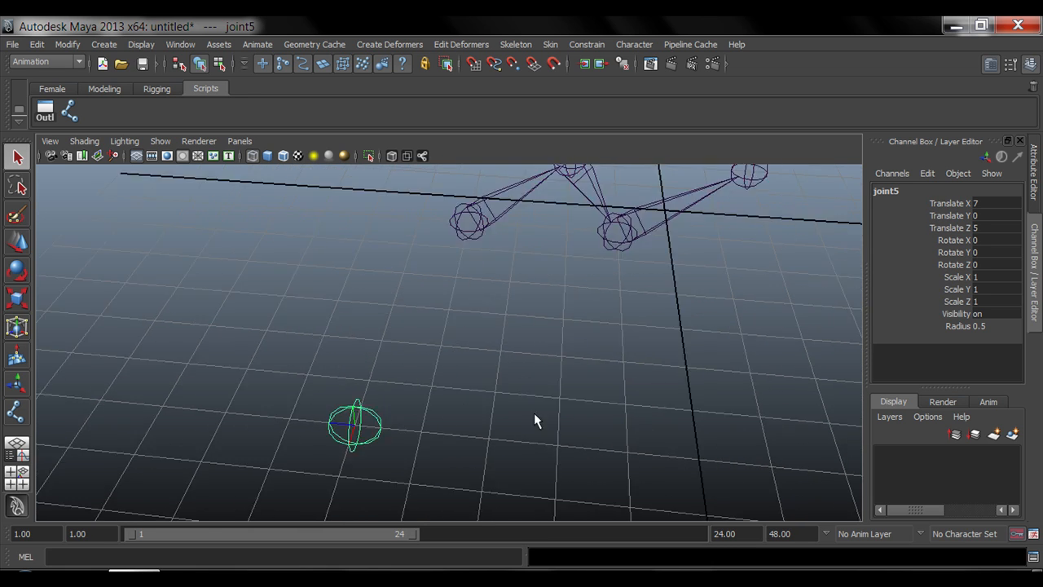
key("f")
scroll(475, 420, "down", 6)
mouse_move(604, 407)
left_mouse_down("alt")
mouse_move(467, 403)
mouse_move(611, 398)
left_mouse_up("alt")
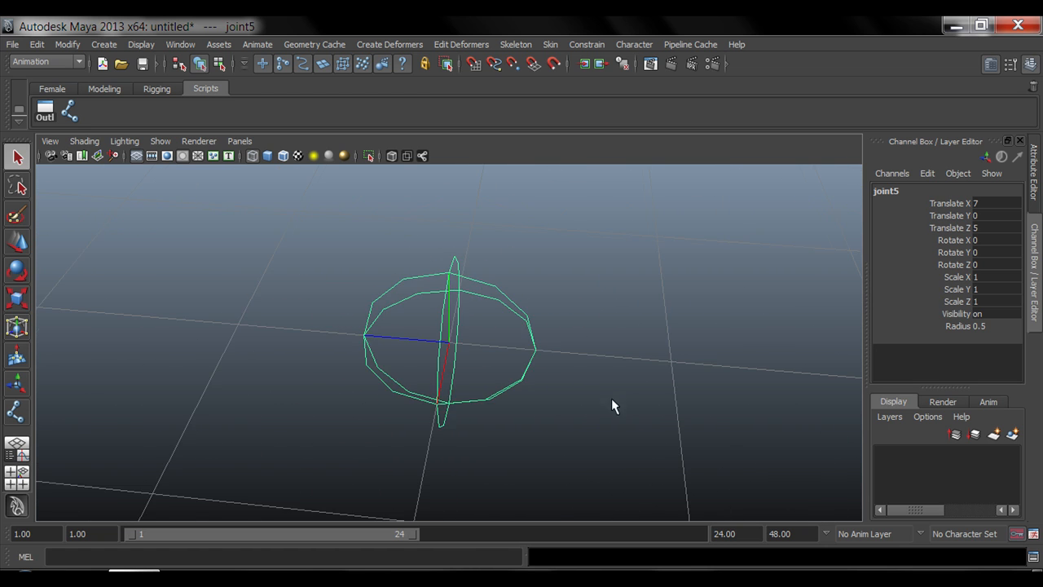
right_click_drag(611, 397, 358, 417, "alt")
middle_click_drag(596, 343, 541, 433, "alt")
right_click_drag(541, 433, 412, 400, "alt")
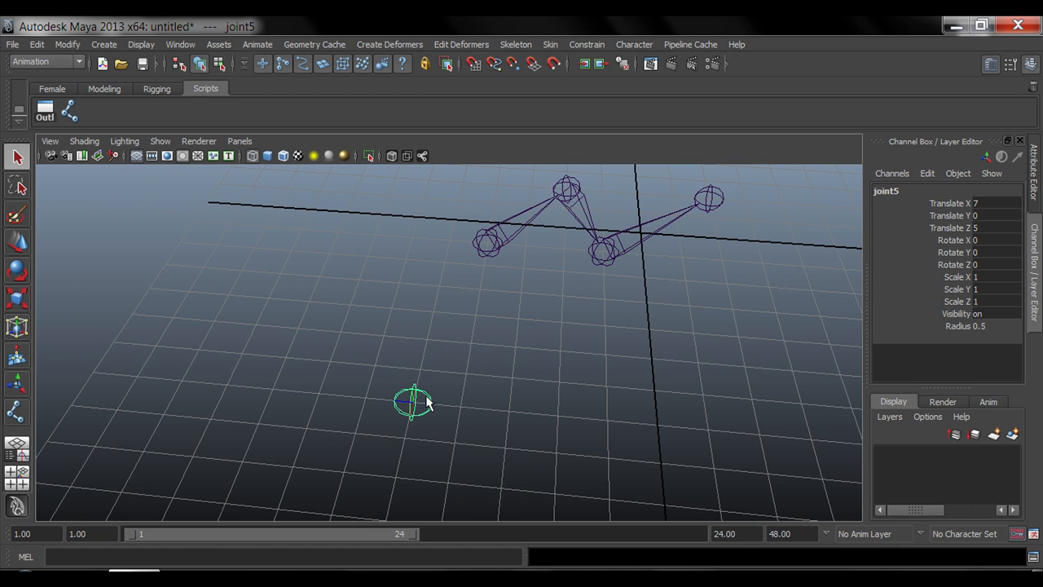
middle_click_drag(493, 333, 466, 415, "alt")
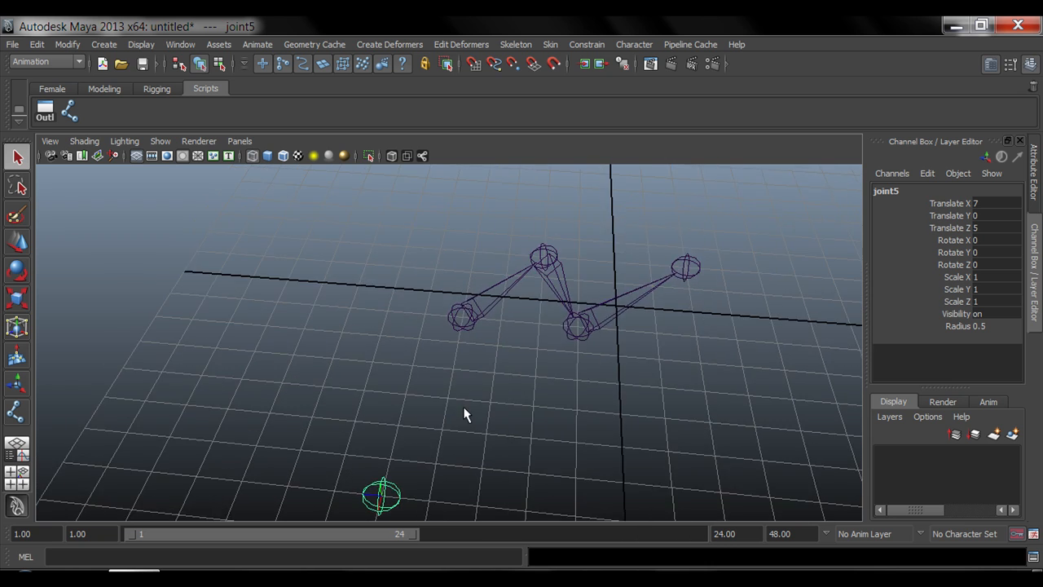
Step: Inspect the joints and connecting bones of the four-joint chain from several angles
right_click_drag(464, 408, 685, 401, "alt")
middle_click_drag(497, 349, 469, 400, "alt")
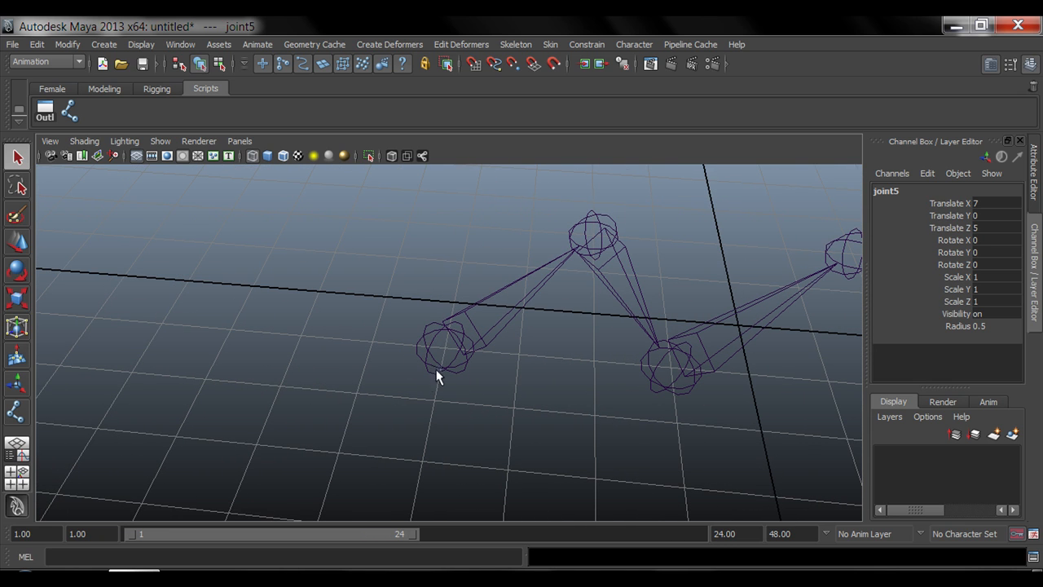
middle_click_drag(516, 329, 415, 402, "alt")
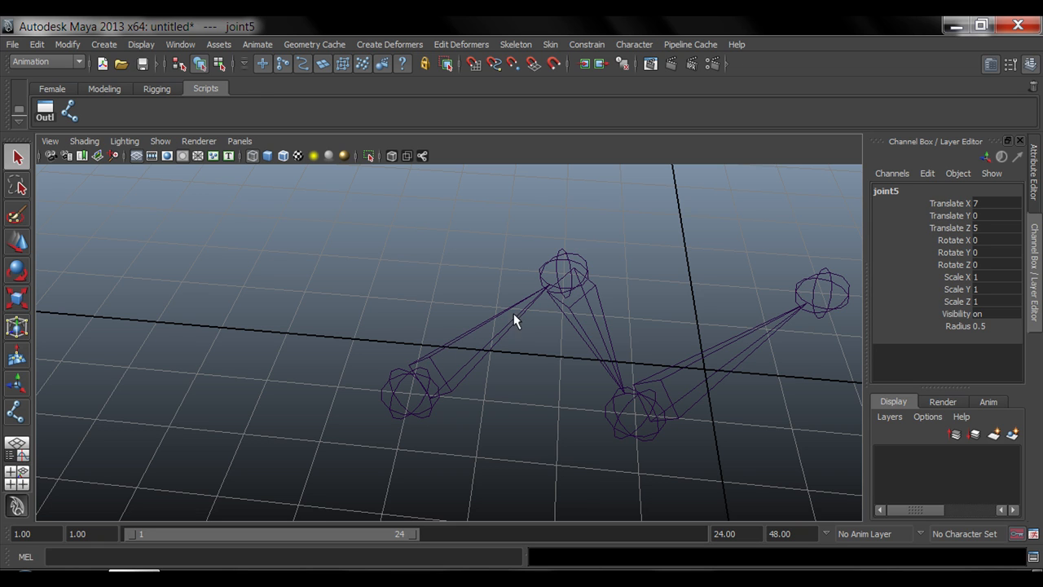
left_click_drag(445, 389, 334, 359, "alt")
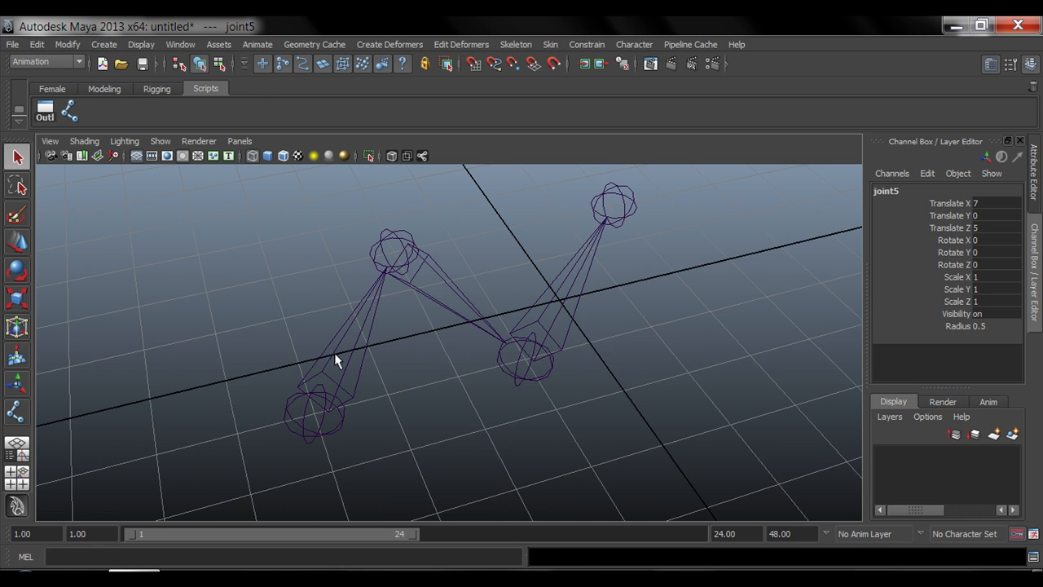
left_click_drag(382, 272, 443, 369, "alt")
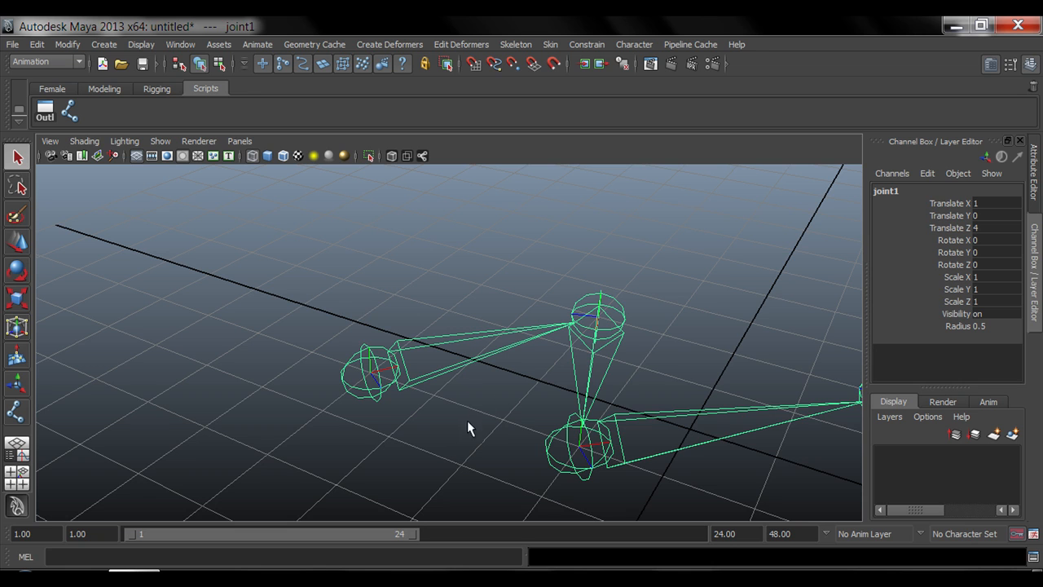
Step: Select each joint of the four-joint chain from root to end, examining which joints and bones each selection includes
left_click_drag(467, 421, 426, 374, "alt")
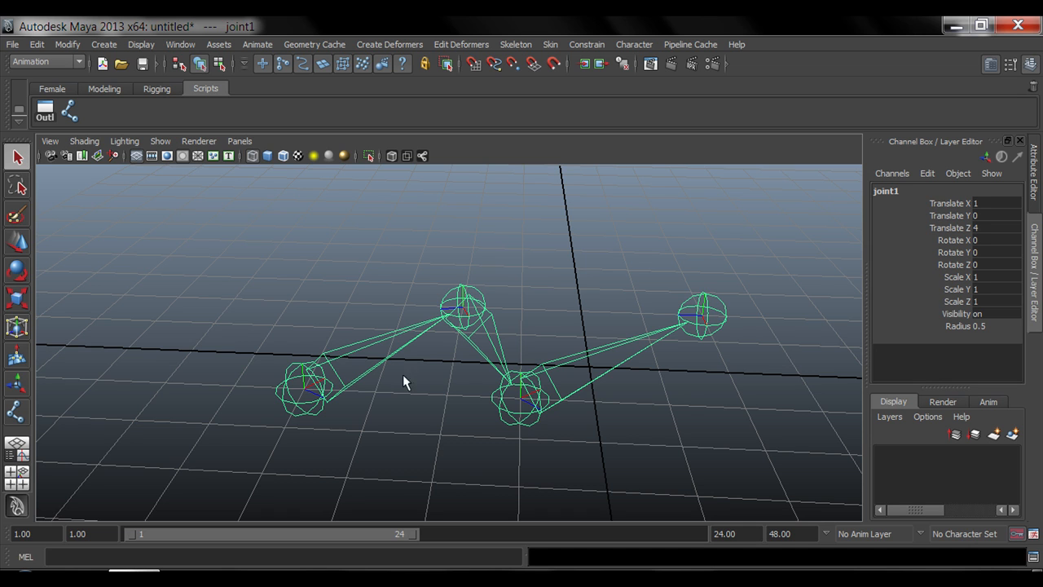
left_click_drag(402, 381, 390, 421, "alt")
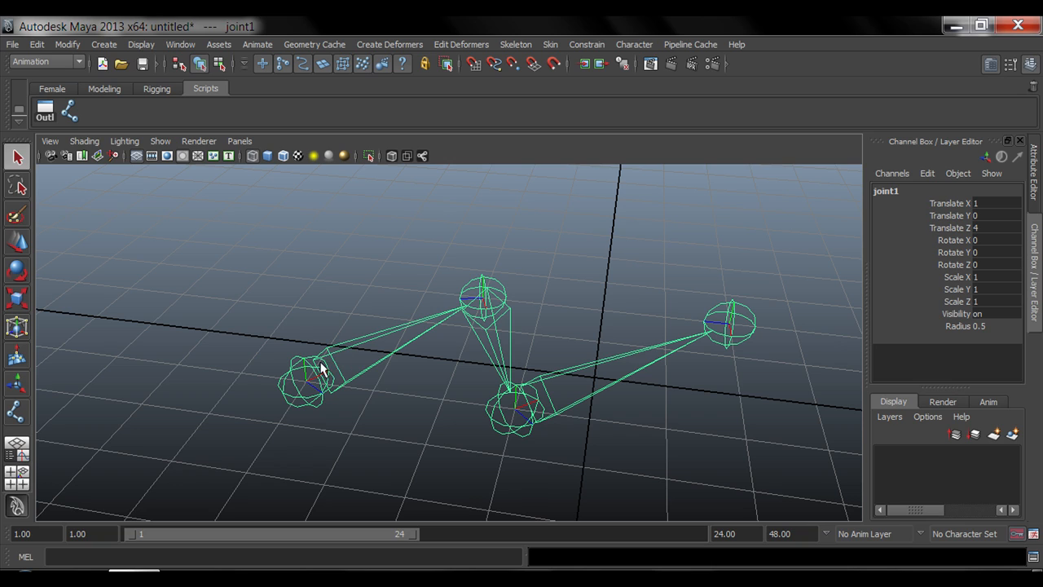
left_click(375, 371)
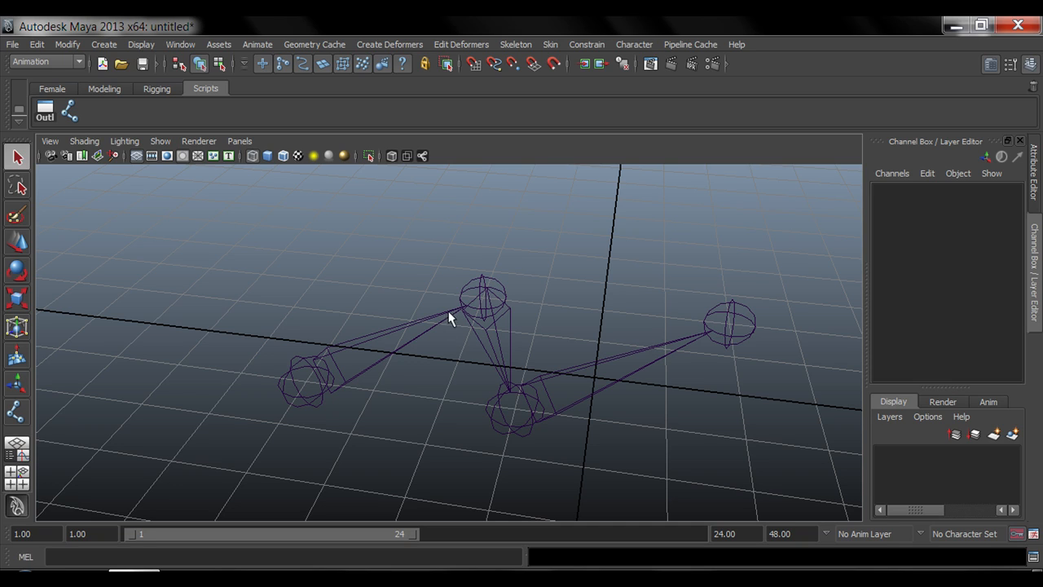
left_click(301, 363)
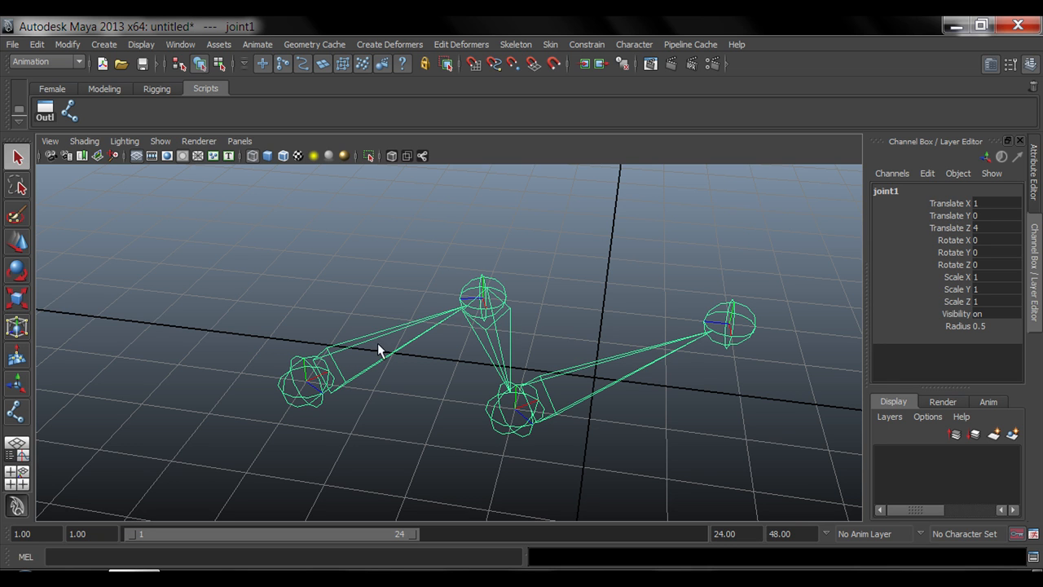
left_click(487, 297)
left_click_drag(487, 296, 312, 379, "alt")
middle_click_drag(312, 379, 342, 369, "alt")
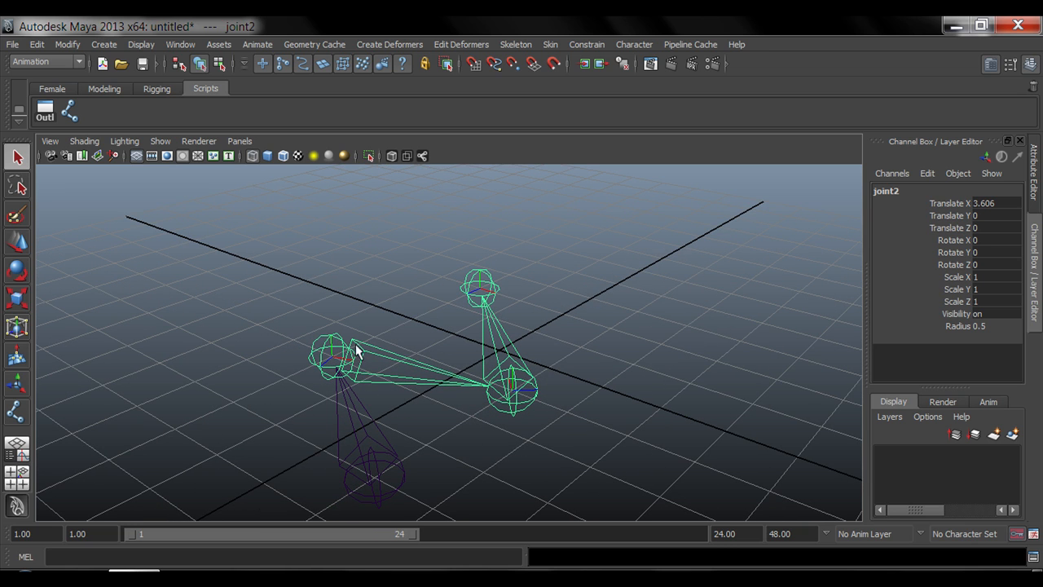
left_click(518, 397)
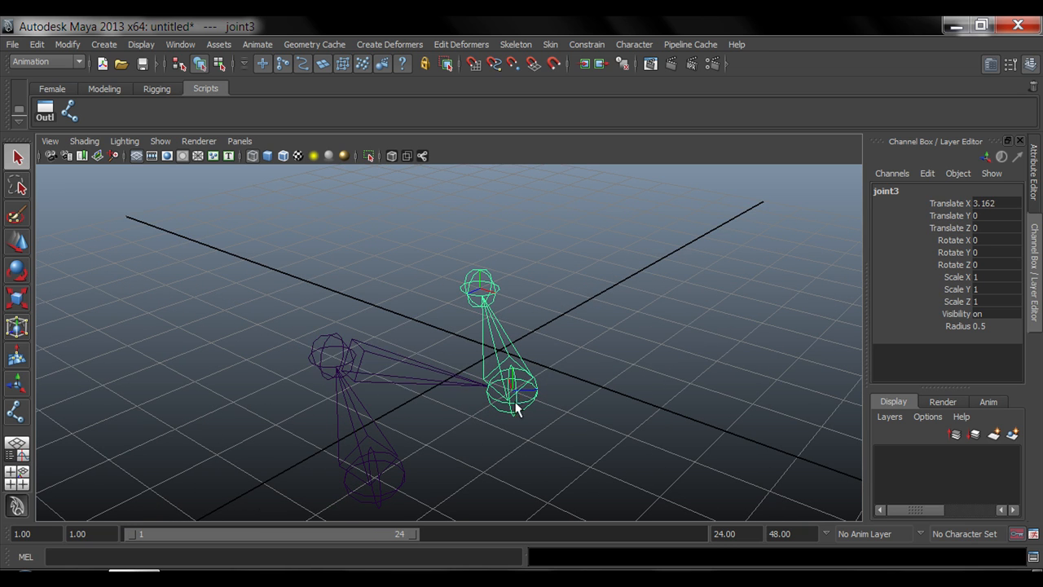
left_click_drag(518, 397, 391, 408, "alt")
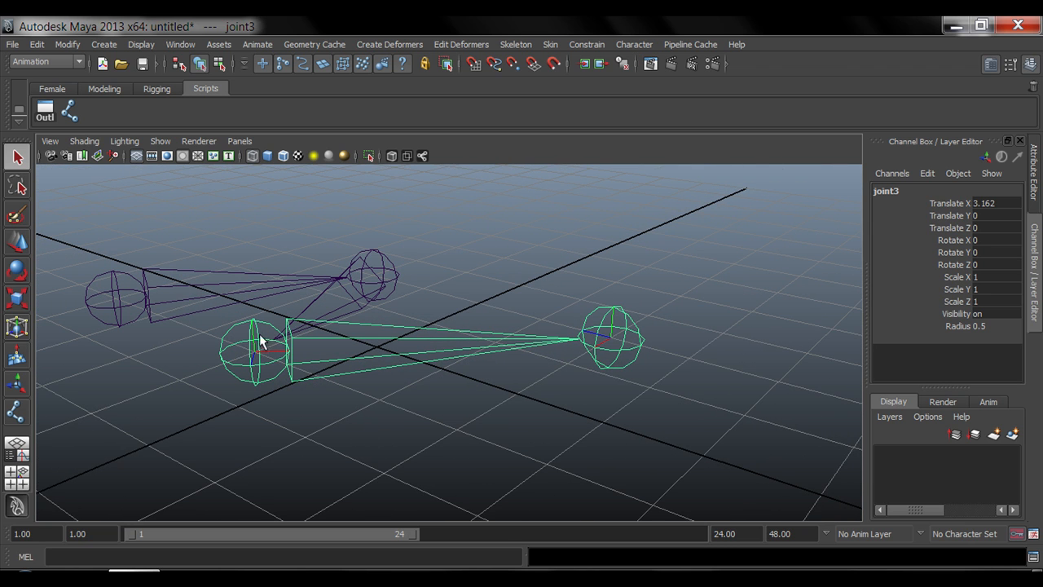
left_click(640, 358)
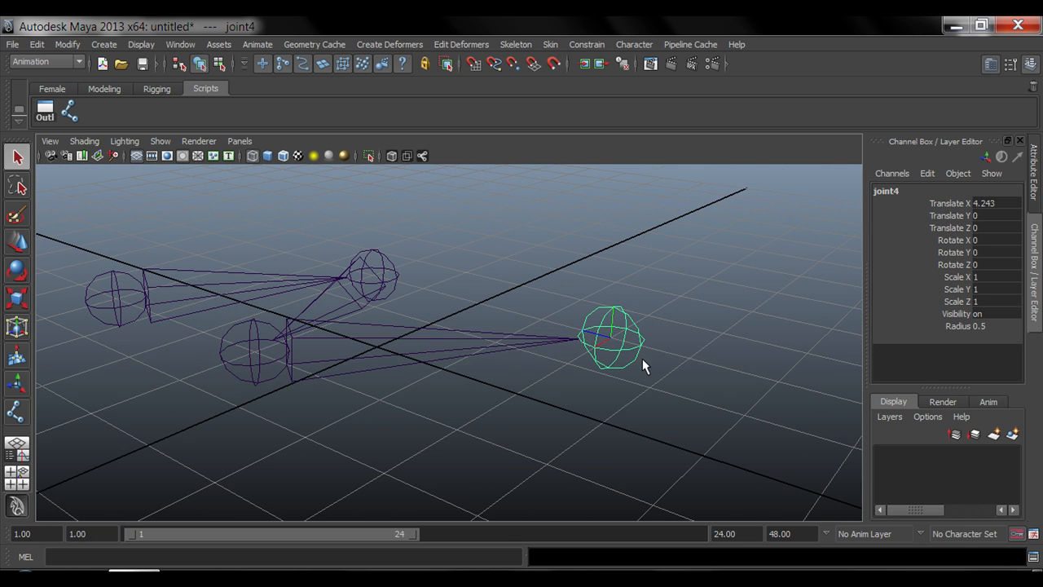
left_click_drag(636, 415, 419, 415, "alt")
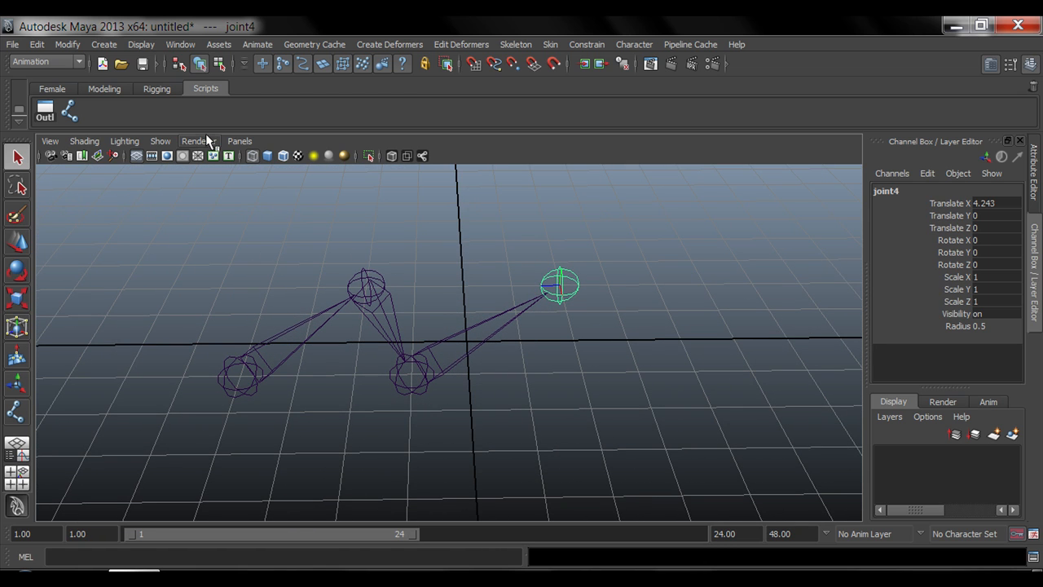
Step: Open the Outliner and compare the root joint1 entry of the chain with the single joint5
left_click(45, 111)
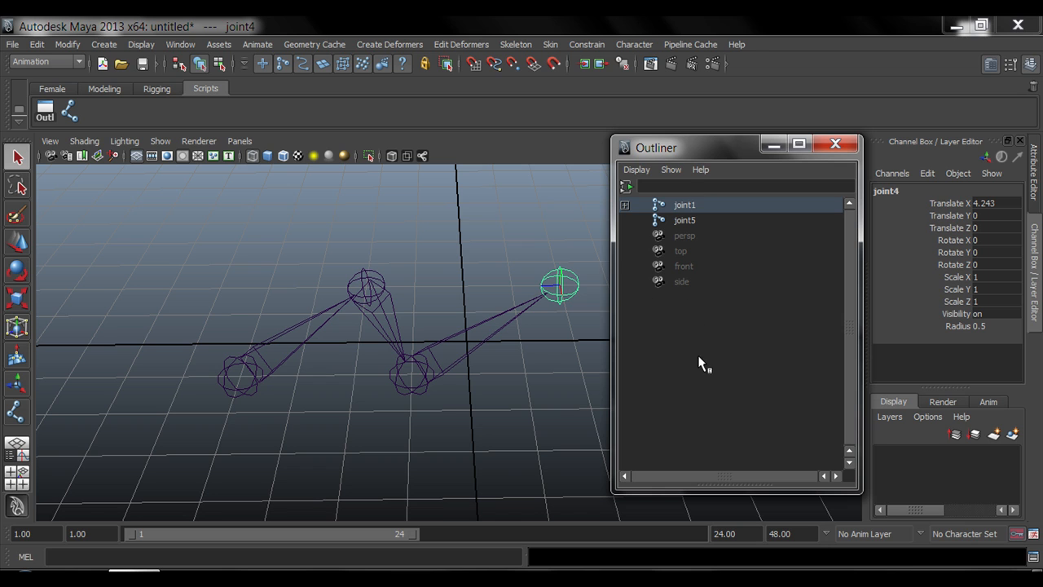
left_click(511, 395)
left_click_drag(511, 391, 528, 313, "alt")
left_click(685, 207)
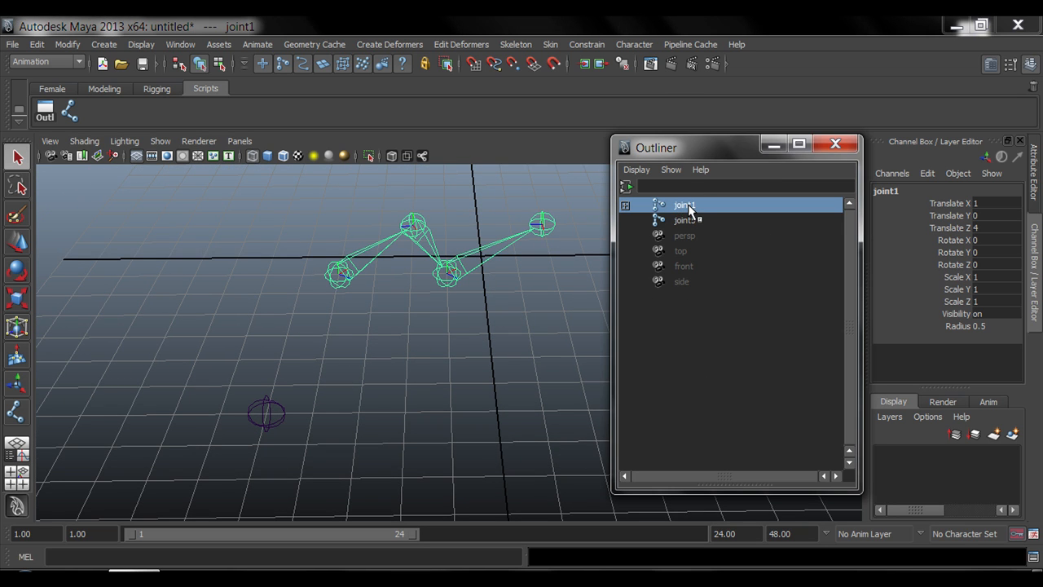
left_click(692, 221)
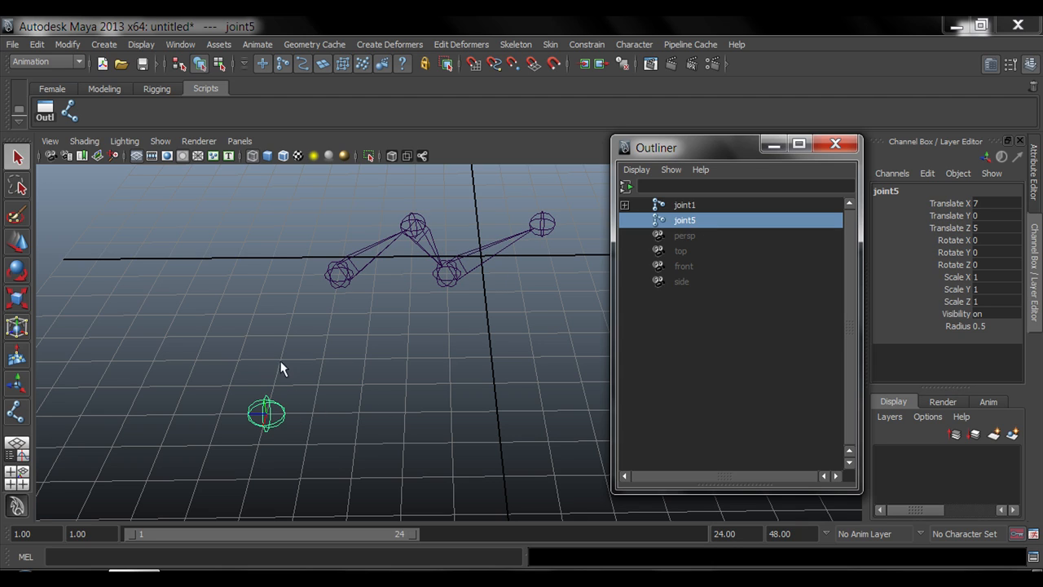
middle_click_drag(692, 207, 687, 207)
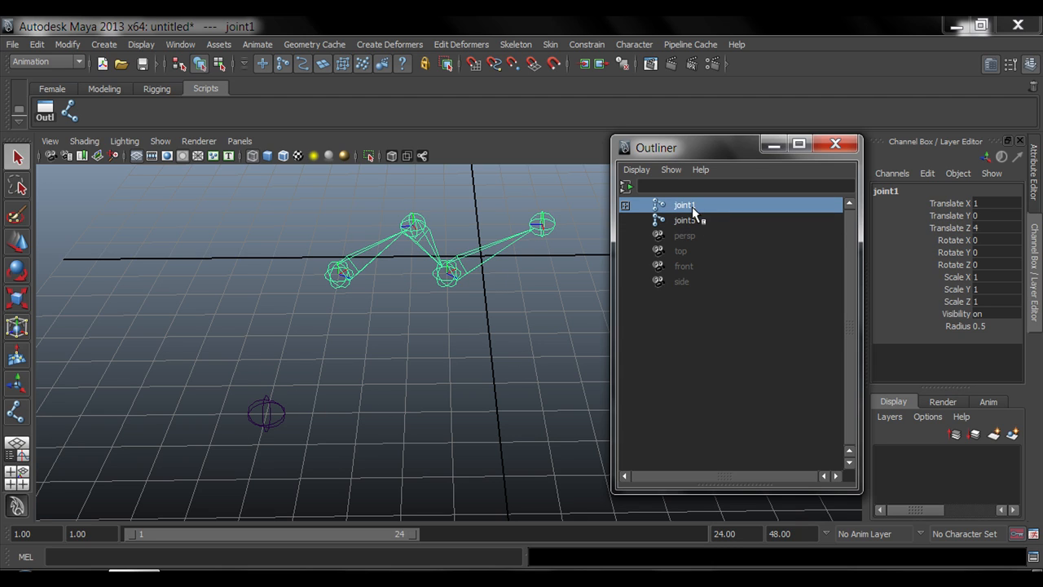
Step: Expand the joint1 hierarchy in the Outliner down to joint4 and bring the chain into close view
left_click(626, 205)
left_click(624, 220)
left_click(625, 236)
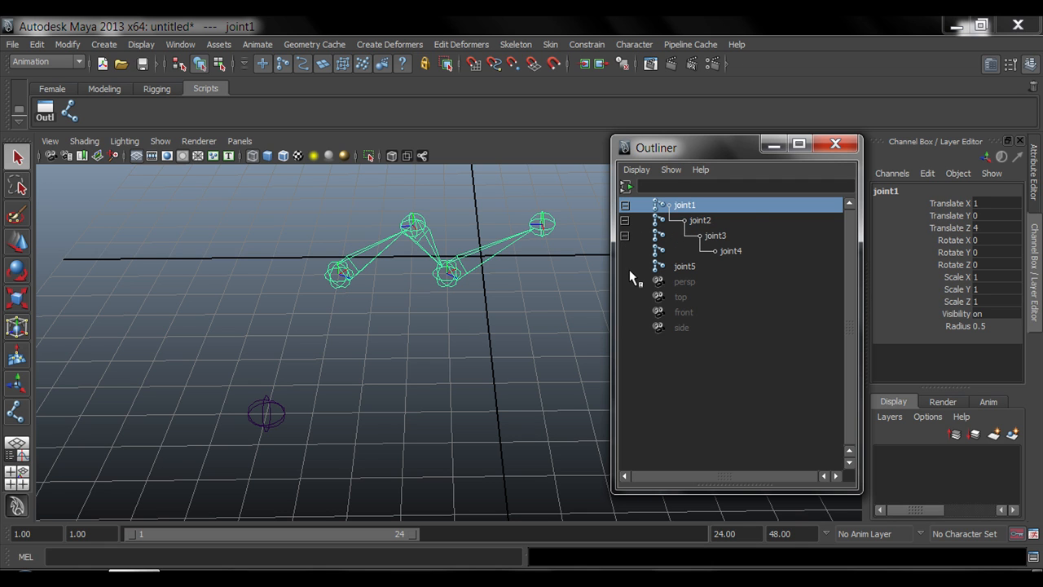
left_click_drag(721, 155, 723, 140)
middle_click_drag(477, 252, 420, 350, "alt")
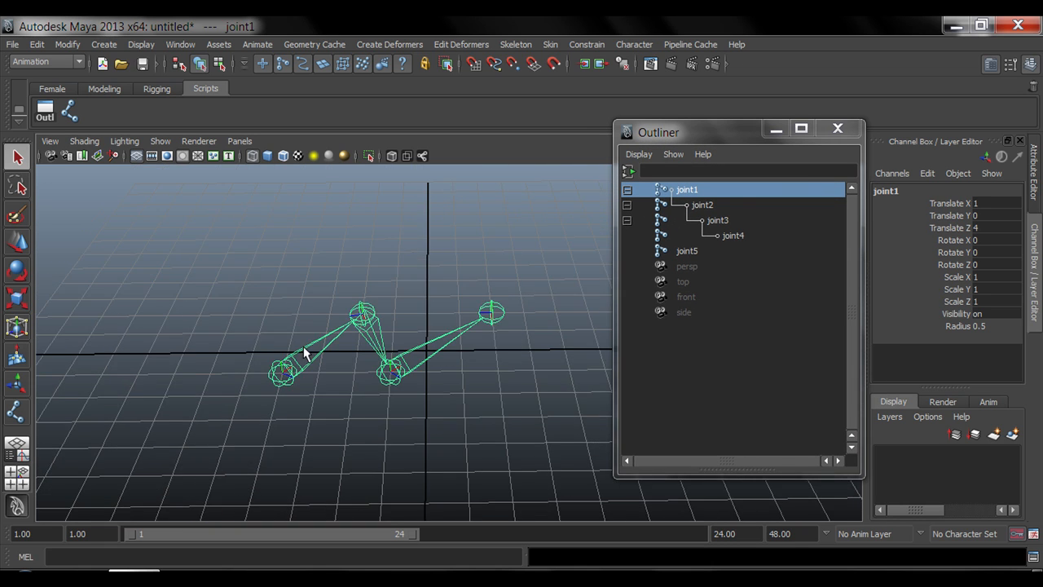
right_click_drag(305, 351, 635, 278, "alt")
Step: Examine the parent-child order in the Outliner by selecting joint2, joint3 and joint4 in turn
middle_click_drag(675, 199, 694, 210)
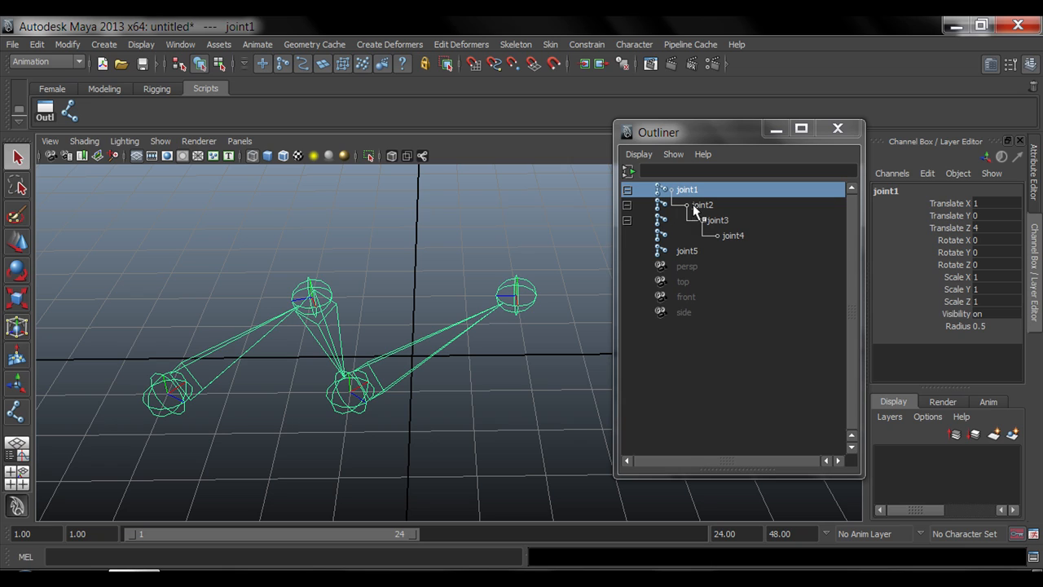
middle_click_drag(717, 246, 683, 196)
left_click(702, 207)
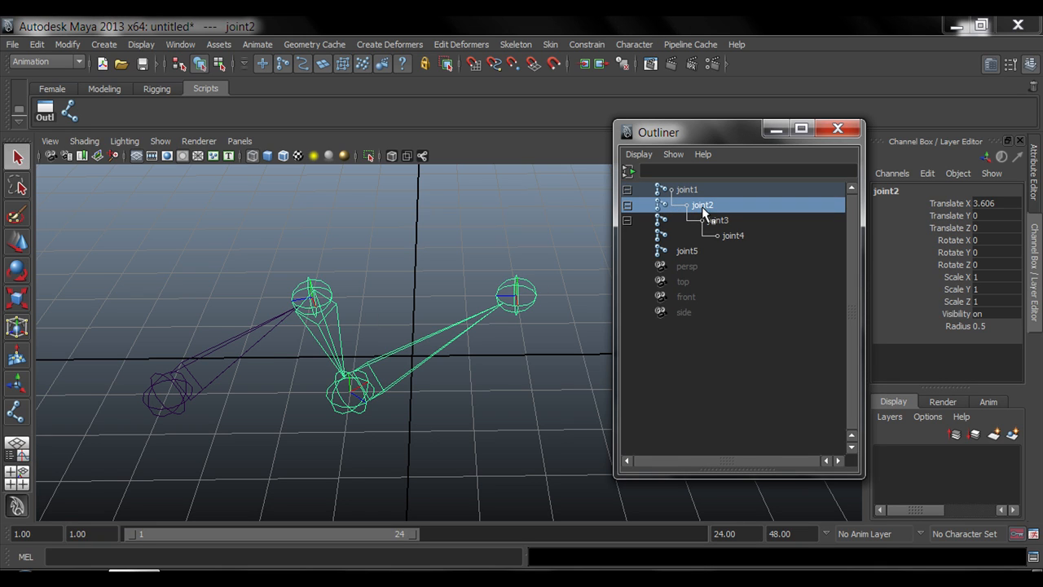
mouse_move(702, 206)
middle_mouse_down()
mouse_move(709, 218)
mouse_move(701, 209)
middle_mouse_up()
left_click(722, 222)
left_click(736, 239)
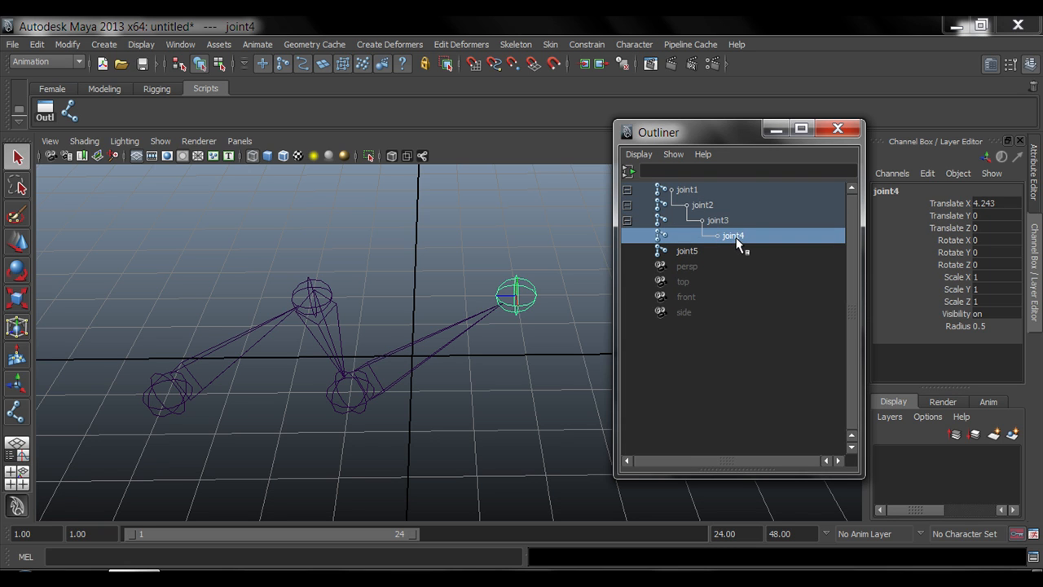
Step: Rotate joint2 about 40 degrees around its Y axis to test its effect on the child joints, and undo it
left_click(705, 208)
key("e")
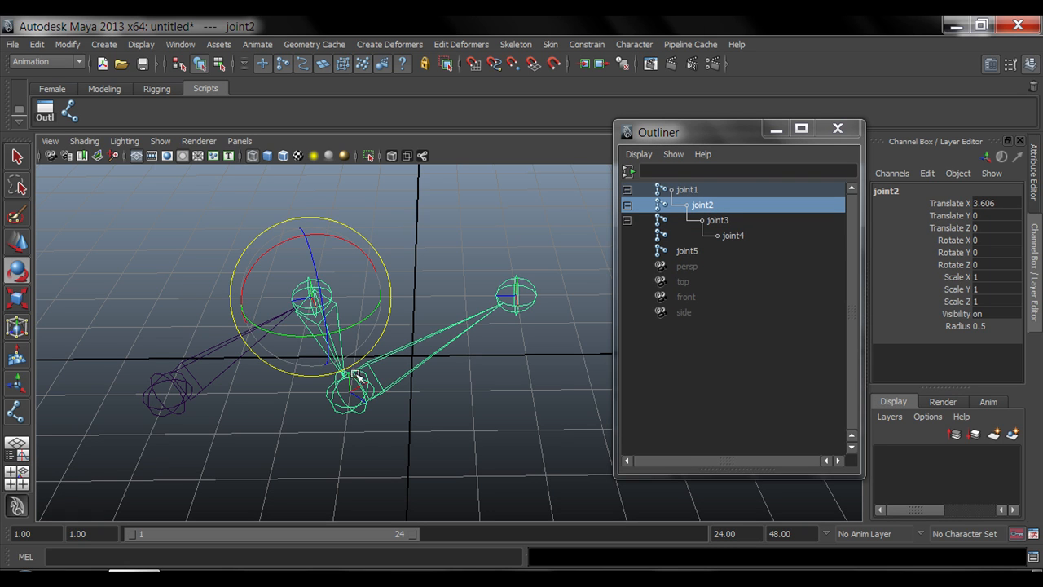
left_click(295, 336)
left_click_drag(295, 336, 330, 341)
key("ctrl+z")
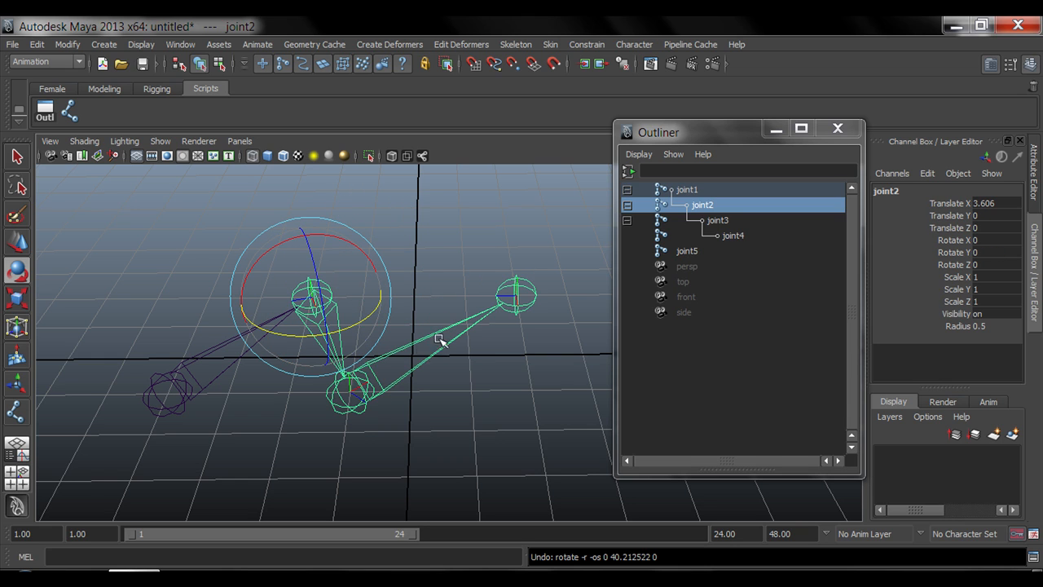
Step: Select joint3 and joint4 in the view, try rotating joint2 about 70 degrees around Y, and undo the rotation
left_click(357, 393)
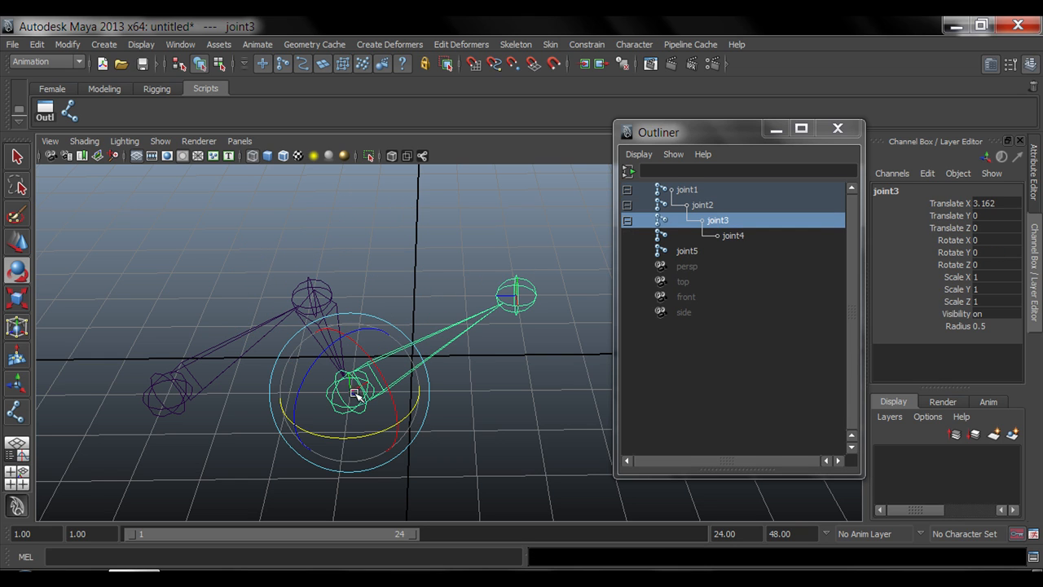
left_click(520, 289)
left_click(316, 303)
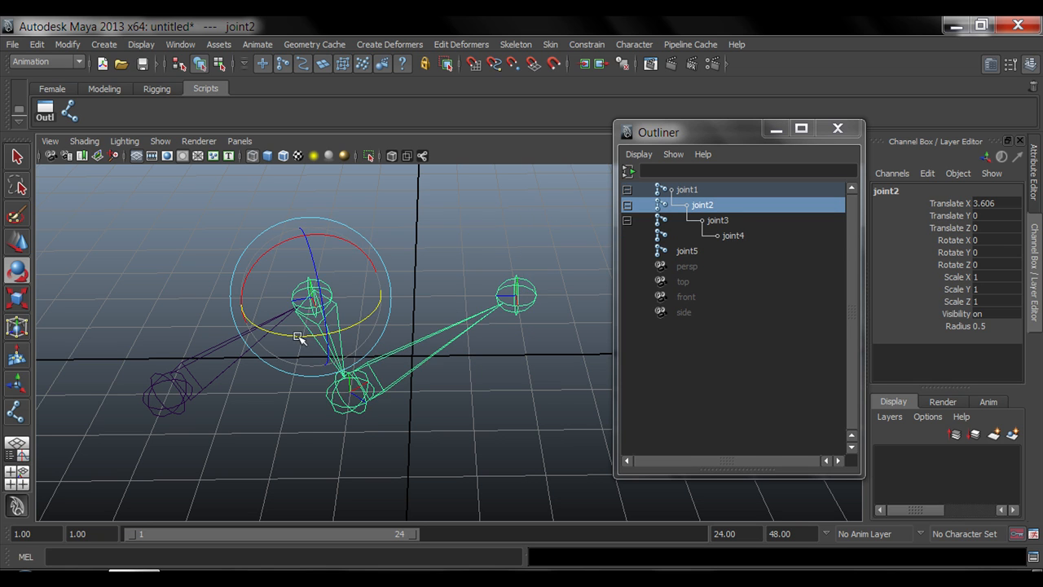
left_click_drag(308, 338, 374, 319)
key("ctrl+z")
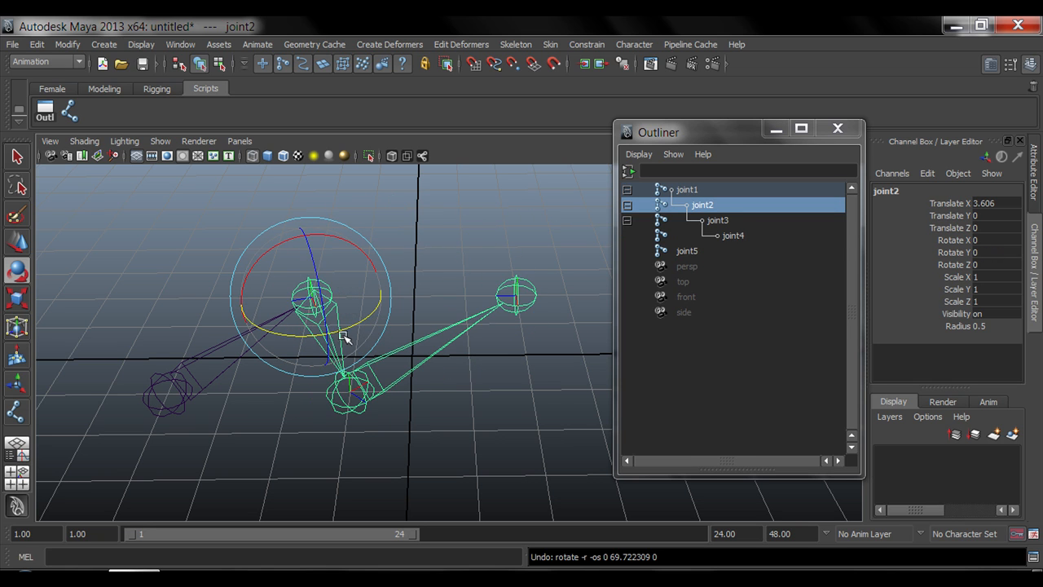
Step: Try rotating the whole chain from its root joint1 by about 32 degrees around Y, and undo the rotation
middle_click_drag(345, 338, 377, 322, "alt")
left_click(188, 360)
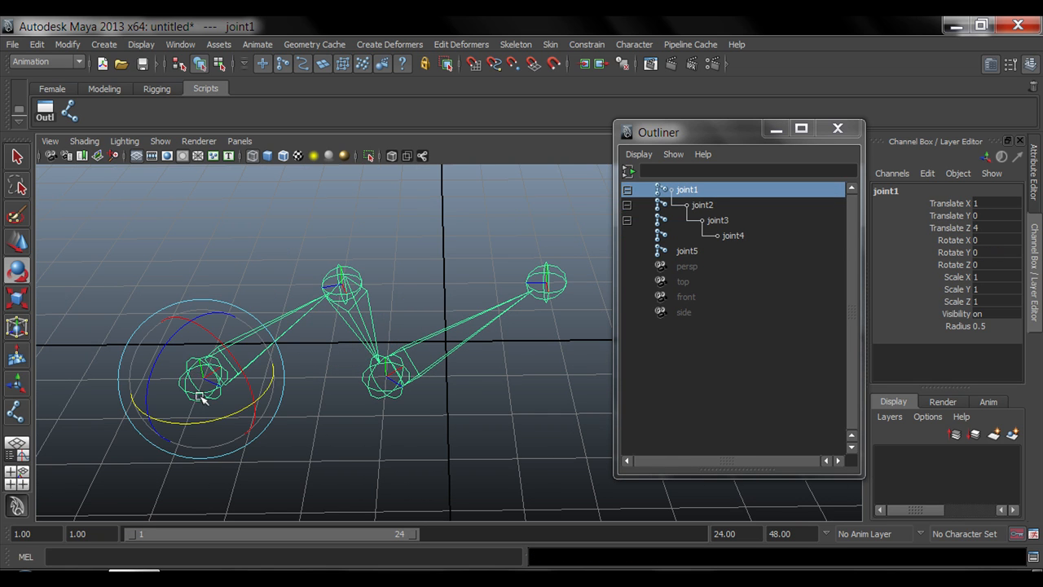
left_click_drag(210, 420, 275, 401)
key("ctrl+z")
key("ctrl+z")
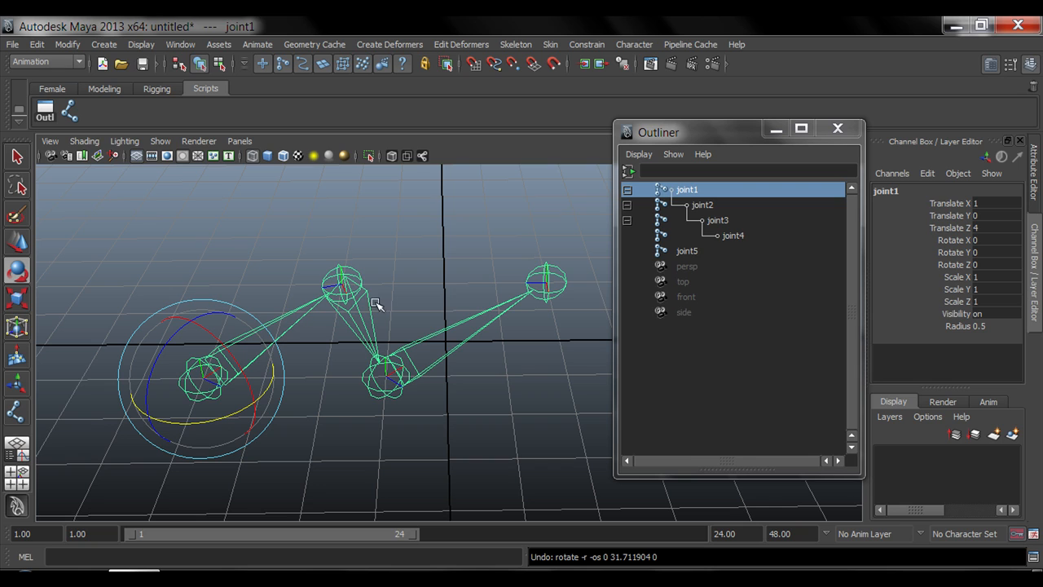
Step: Review the hierarchy in the Outliner by selecting joint2, joint3, joint4 and finally the root joint1
left_click(703, 206)
left_click(723, 220)
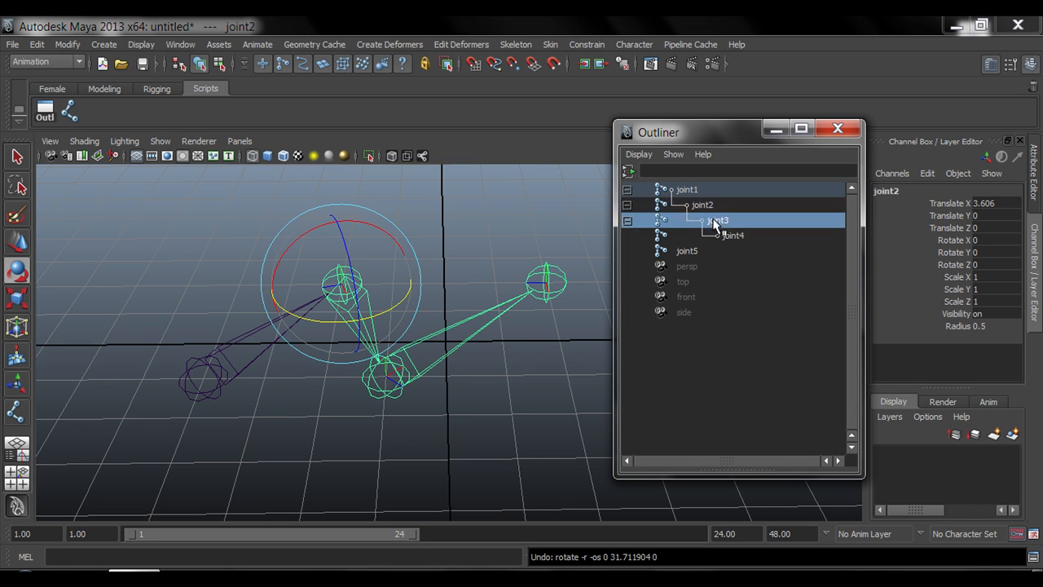
left_click(731, 235)
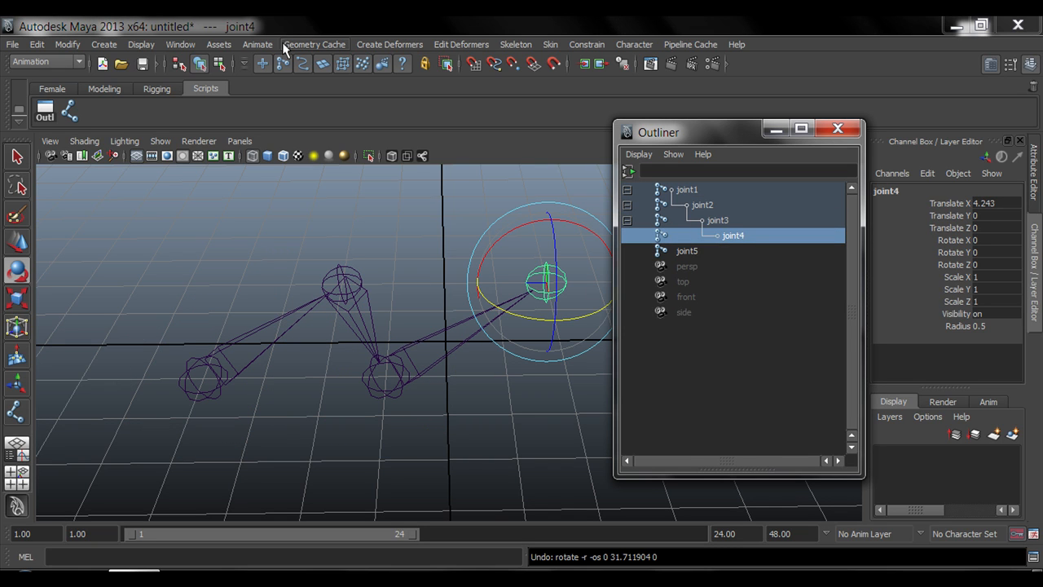
left_click(683, 190)
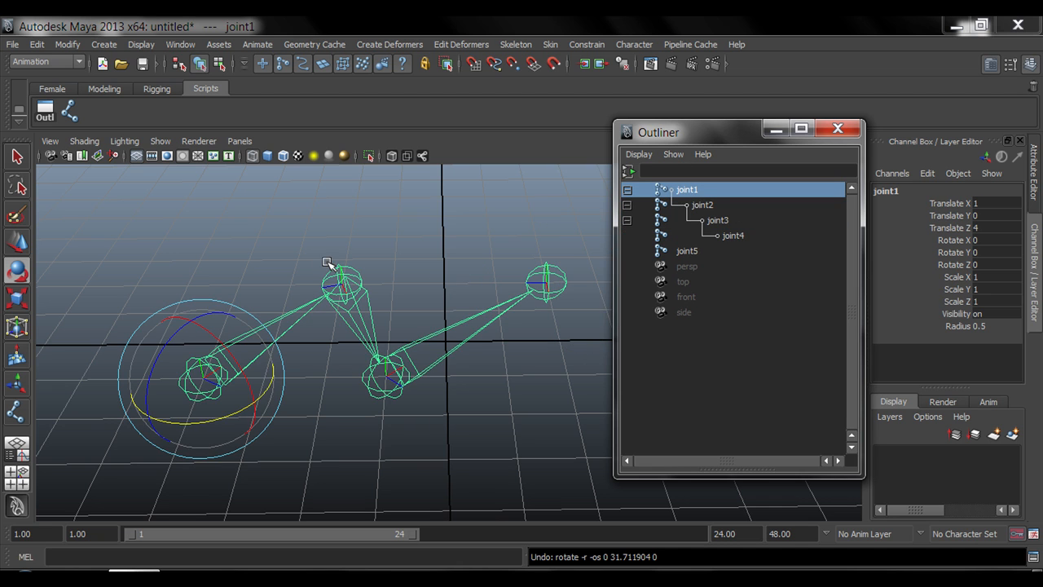
Step: Switch back to the Select tool and compare the chain with the single joint, selecting the chain by its root
scroll(304, 349, "down", 2)
left_click_drag(304, 348, 369, 393, "alt")
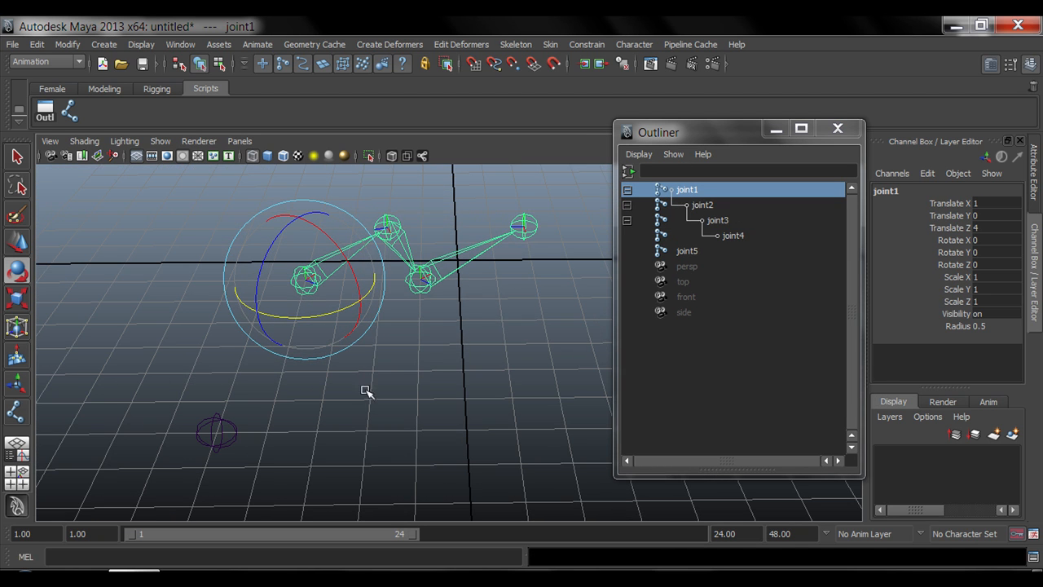
key("q")
left_click(156, 258)
left_click_drag(155, 258, 414, 298, "alt")
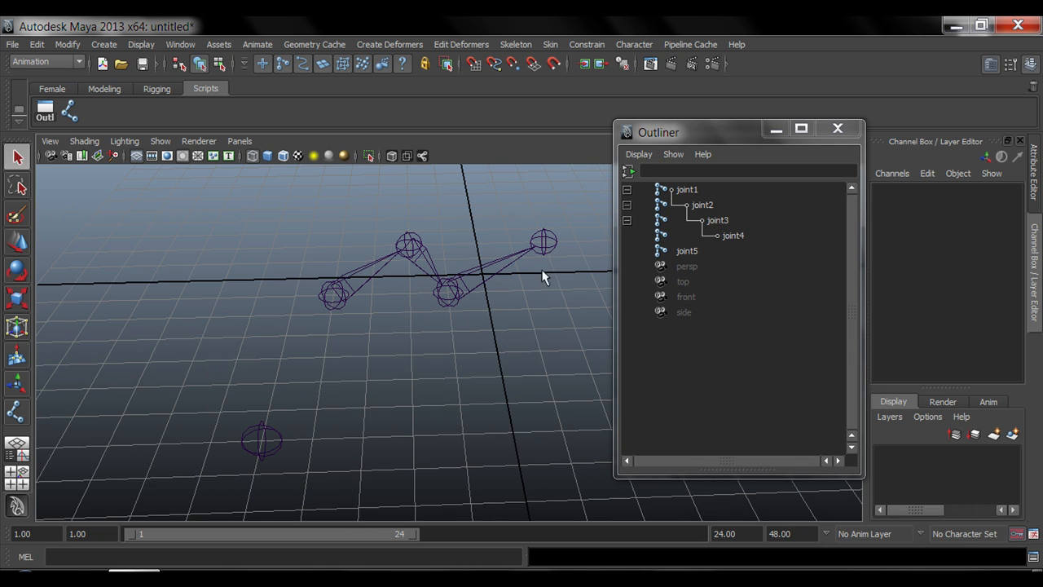
left_click(334, 296)
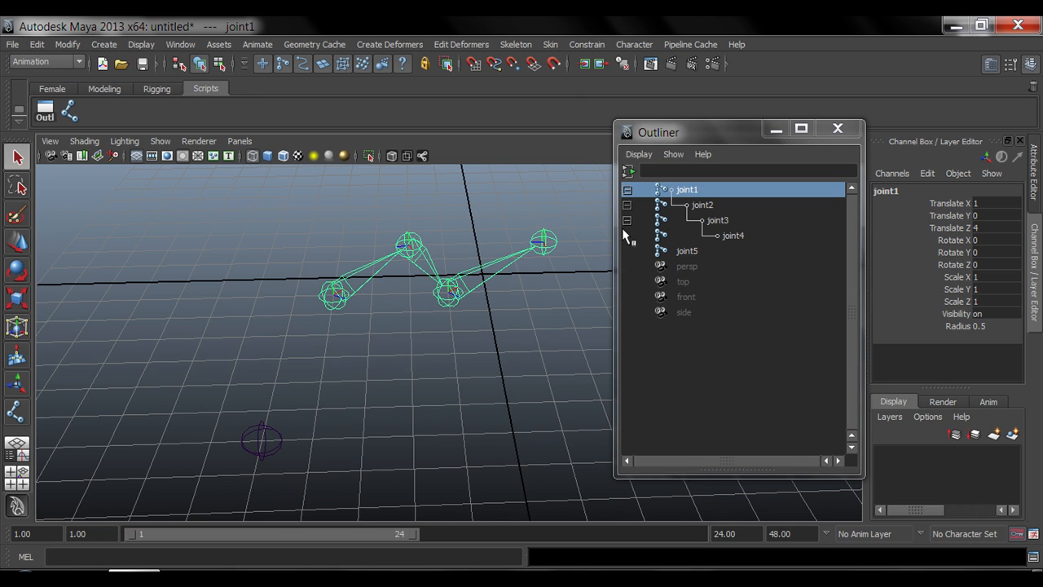
Step: With nothing selected, draw a grid-snapped two-joint chain rooted at X 5, Z 3, with its child offset by X 2, Z -1
left_click(143, 212)
left_click(70, 110)
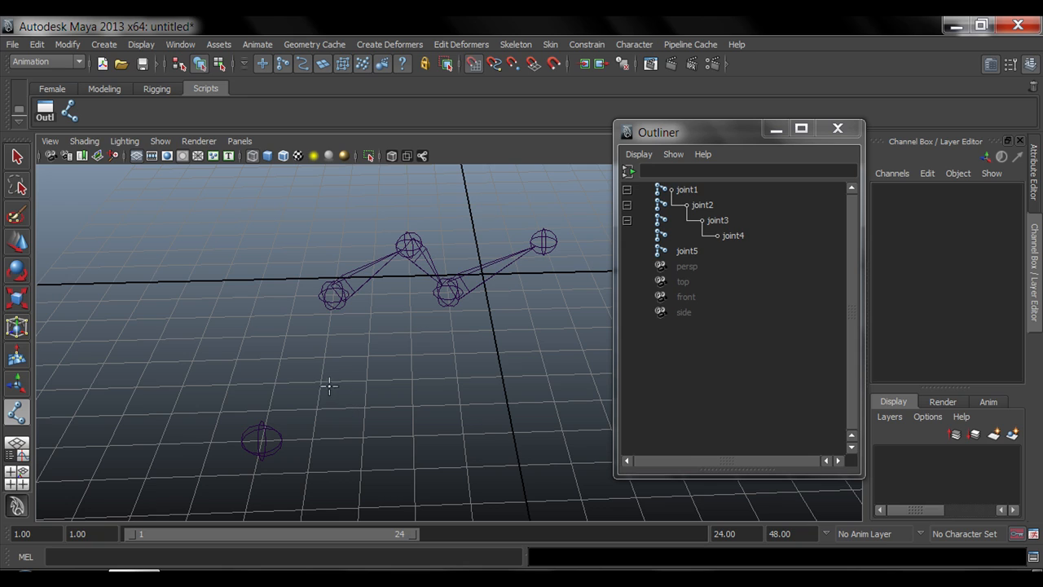
left_click_drag(329, 385, 367, 380)
key("Return")
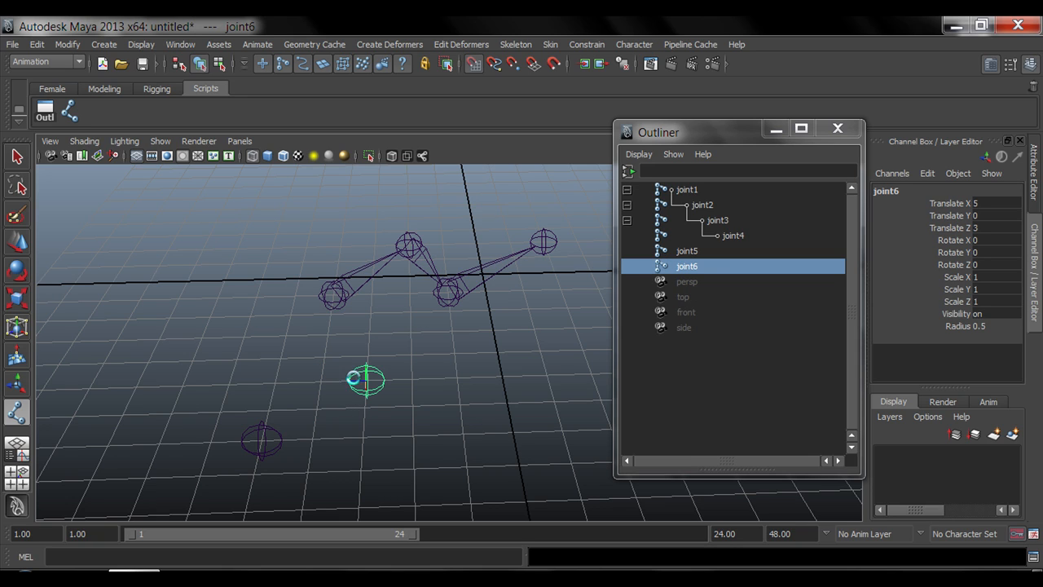
left_click(415, 435)
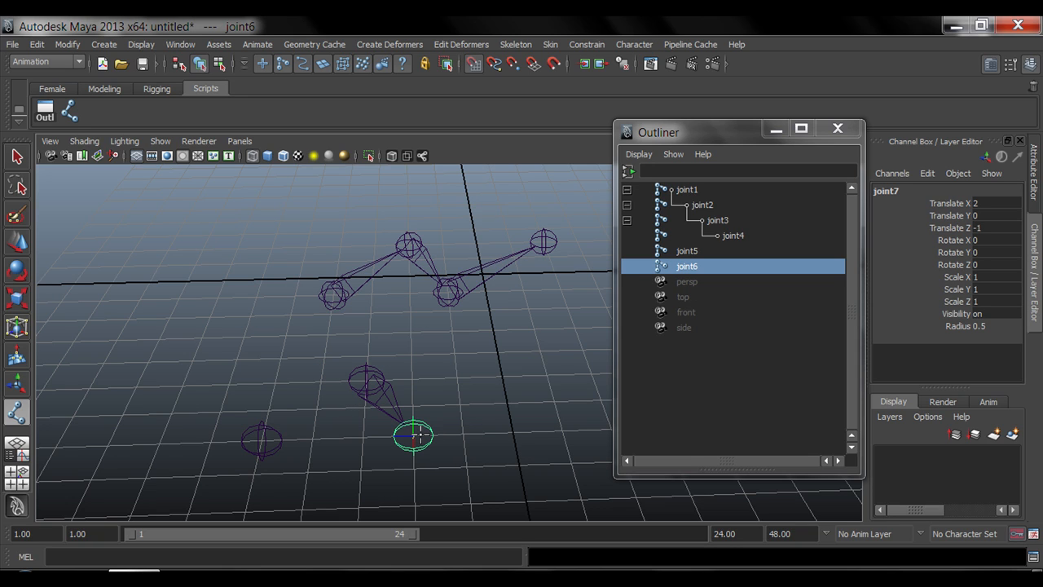
key("Return")
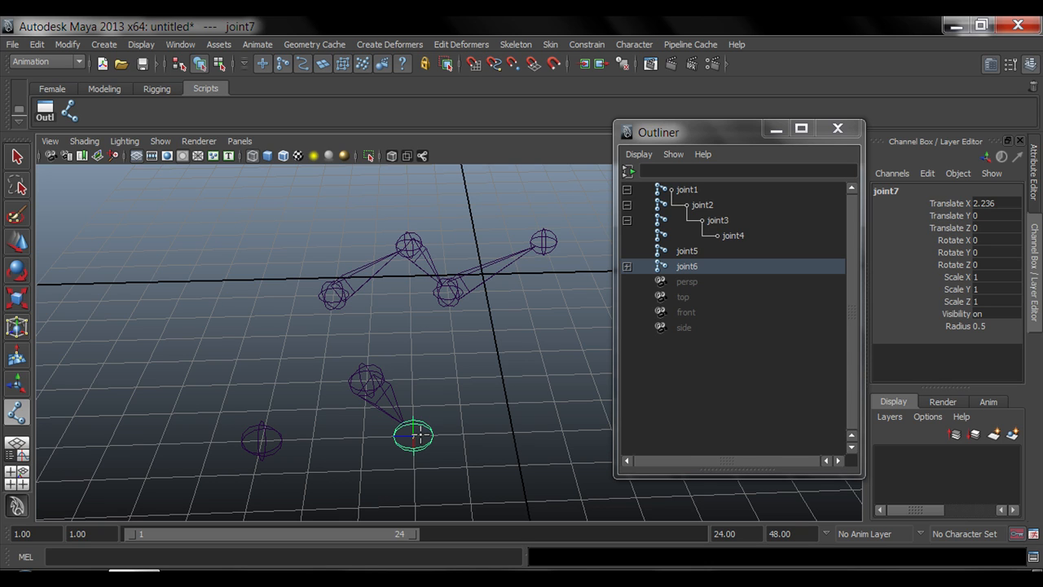
Step: Undo the child joint attached to the joint at X 5, Z 3, including the repeated attempt, and return to the Select tool
key("ctrl+z")
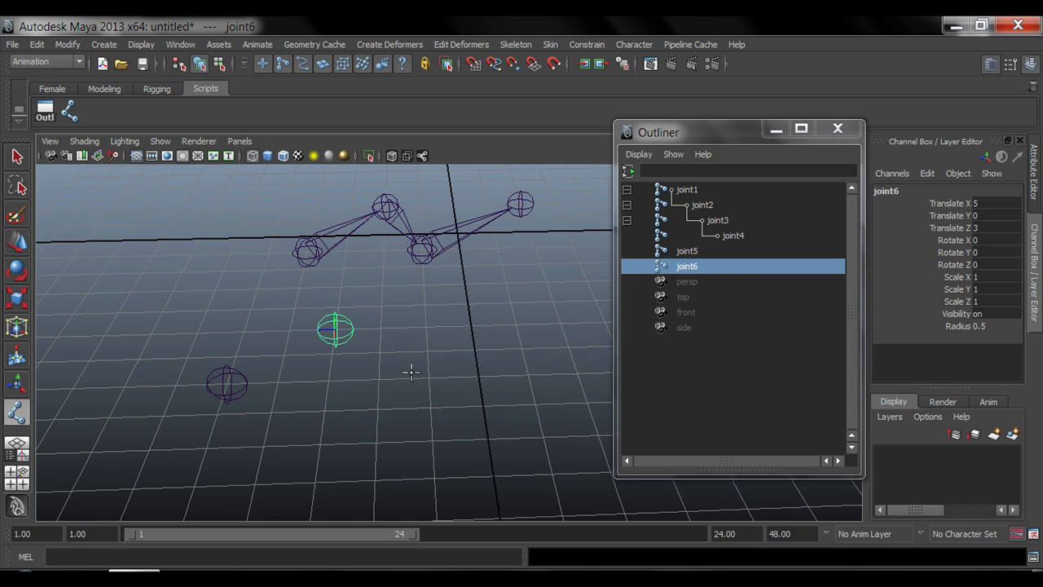
key("ctrl+z")
left_click(392, 395)
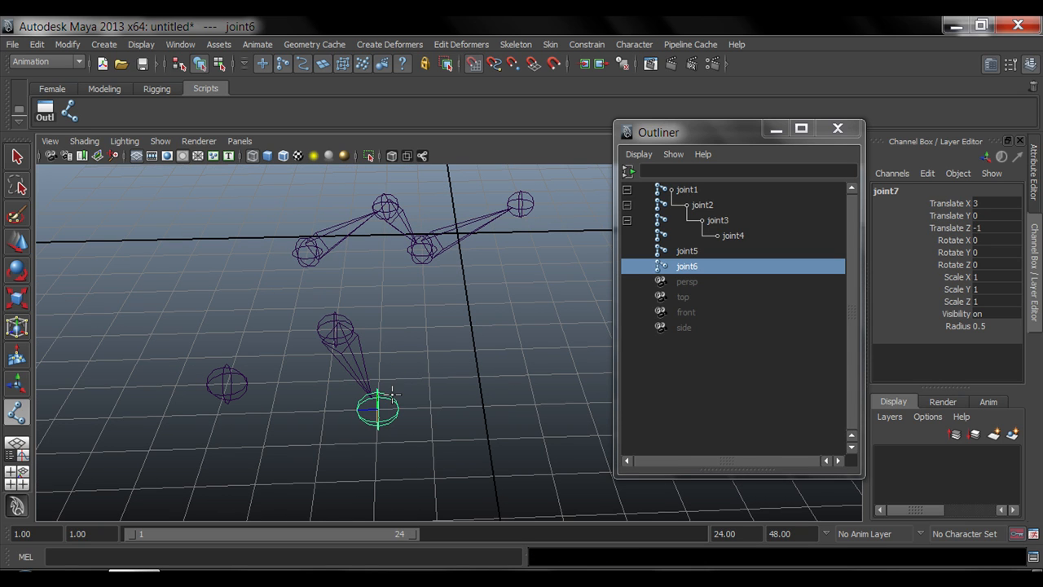
key("ctrl+z")
key("q")
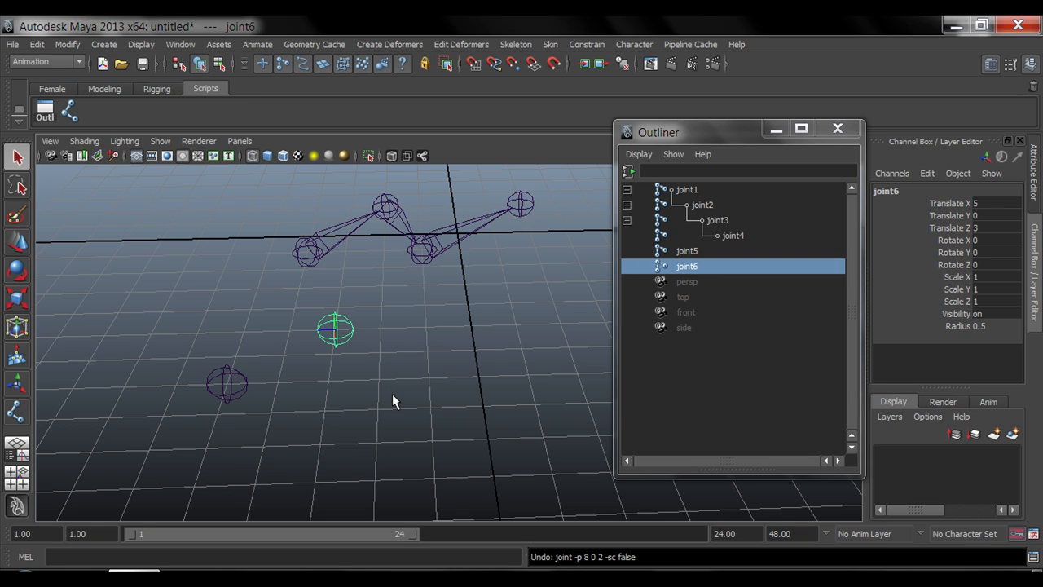
Step: With nothing selected, place a separate grid-snapped single joint at X 8, Z 2
left_click(392, 401)
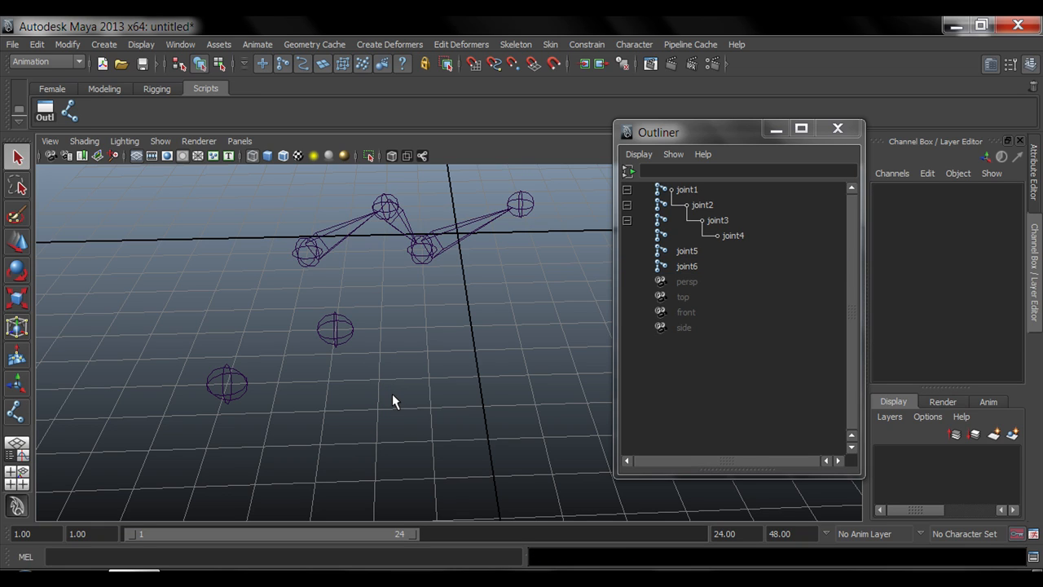
key("y")
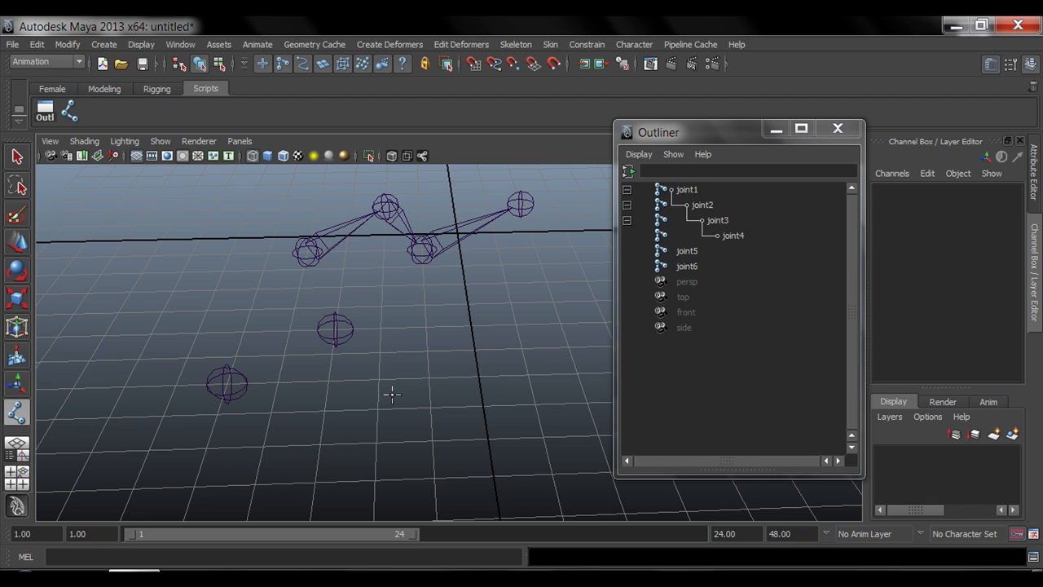
key("x")
left_click(375, 411)
key("Return")
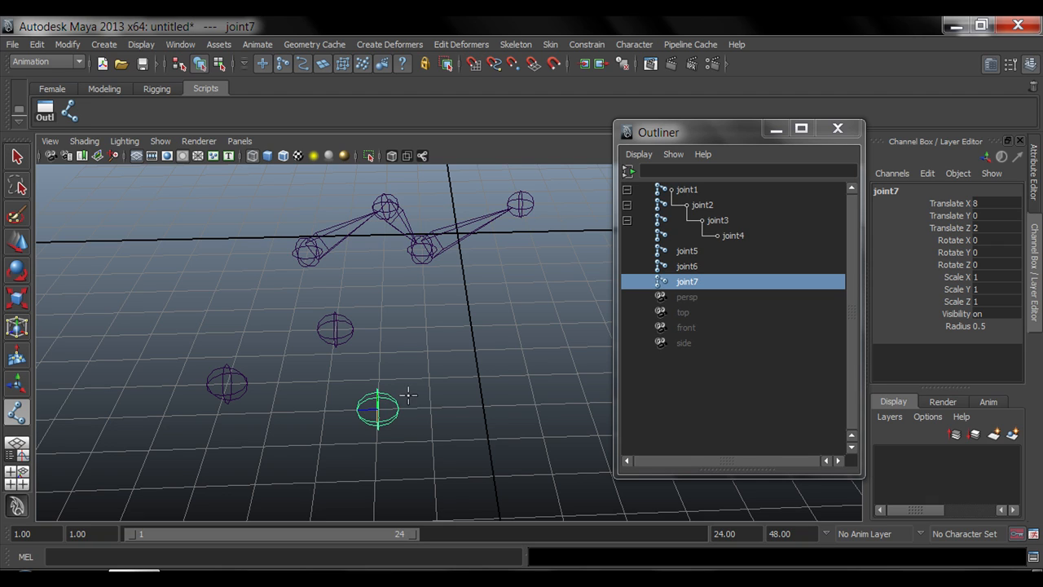
key("q")
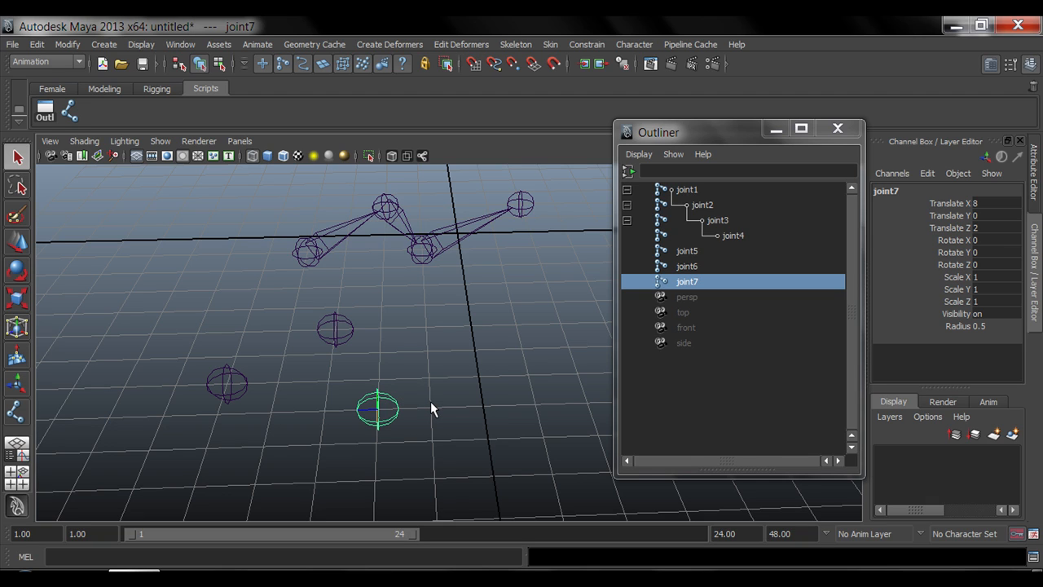
Step: Clear the selection and place another independent grid-snapped joint at X 5, Z -1, leaving it deselected
left_click(466, 373)
key("y")
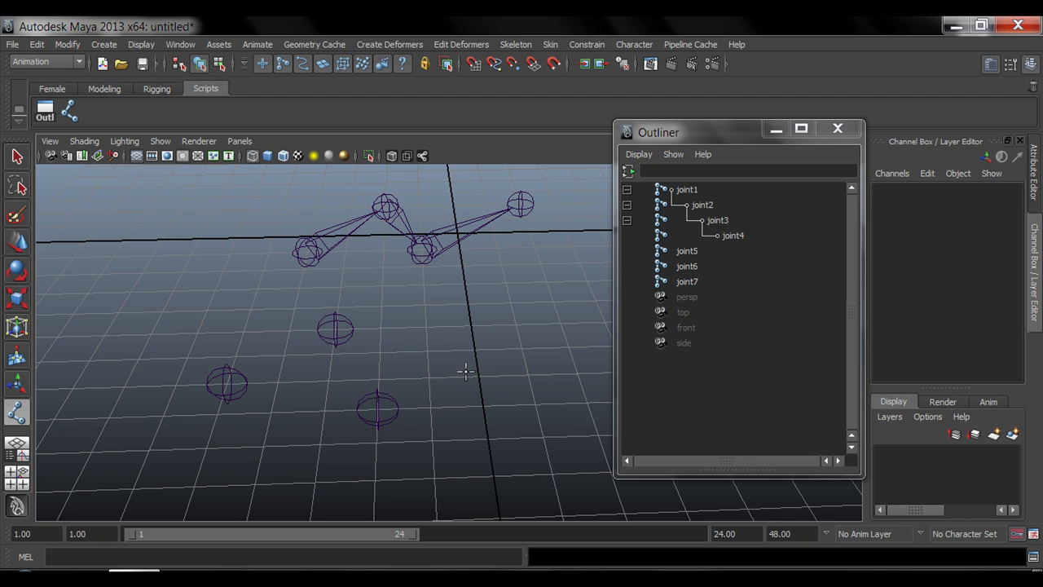
key("x")
left_click(516, 332)
key("Return")
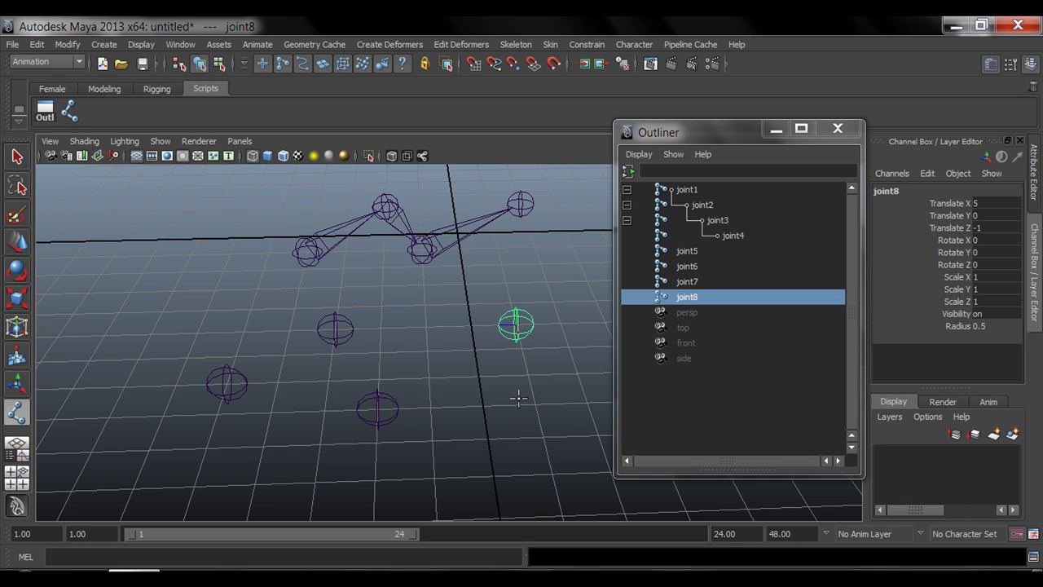
key("q")
left_click(453, 382)
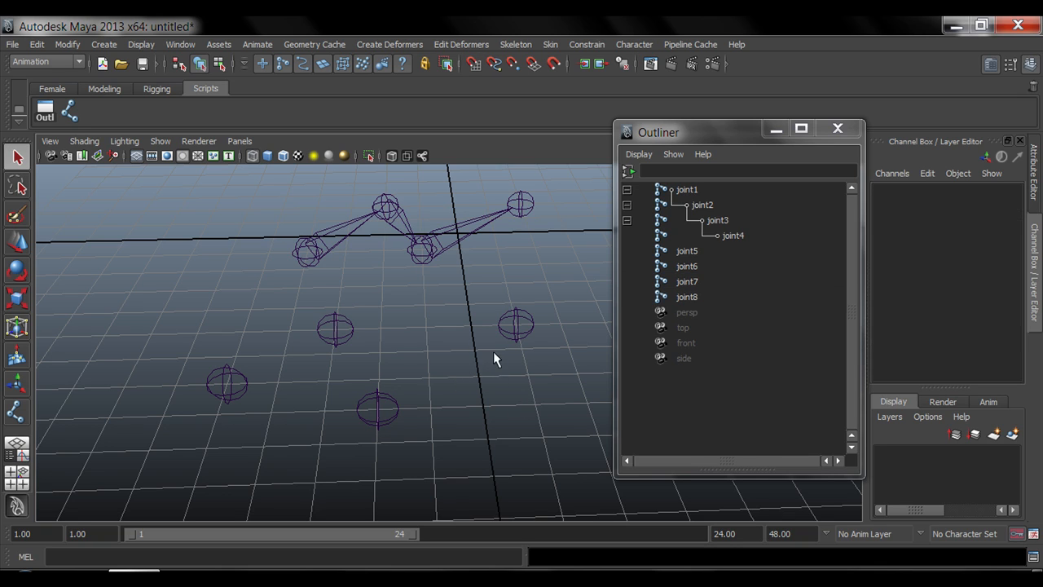
Step: Delete the original four-joint chain by its root joint1
left_click_drag(494, 354, 413, 387, "alt")
left_click(687, 190)
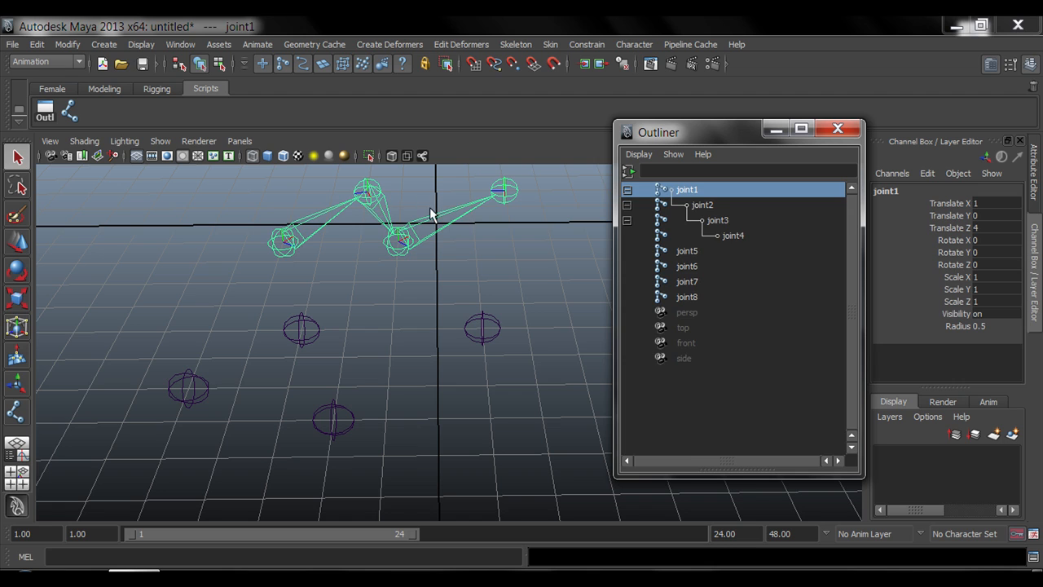
key("Delete")
Step: Compare the separate joints joint8 and joint7 by selecting them alternately in the viewport
middle_click_drag(408, 350, 414, 302, "alt")
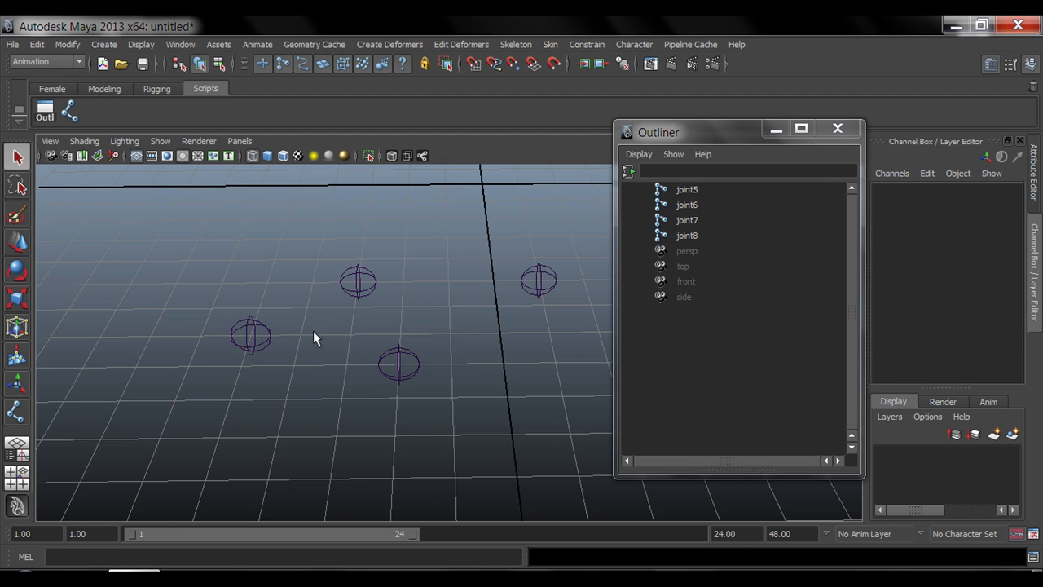
middle_click_drag(315, 310, 291, 327, "alt")
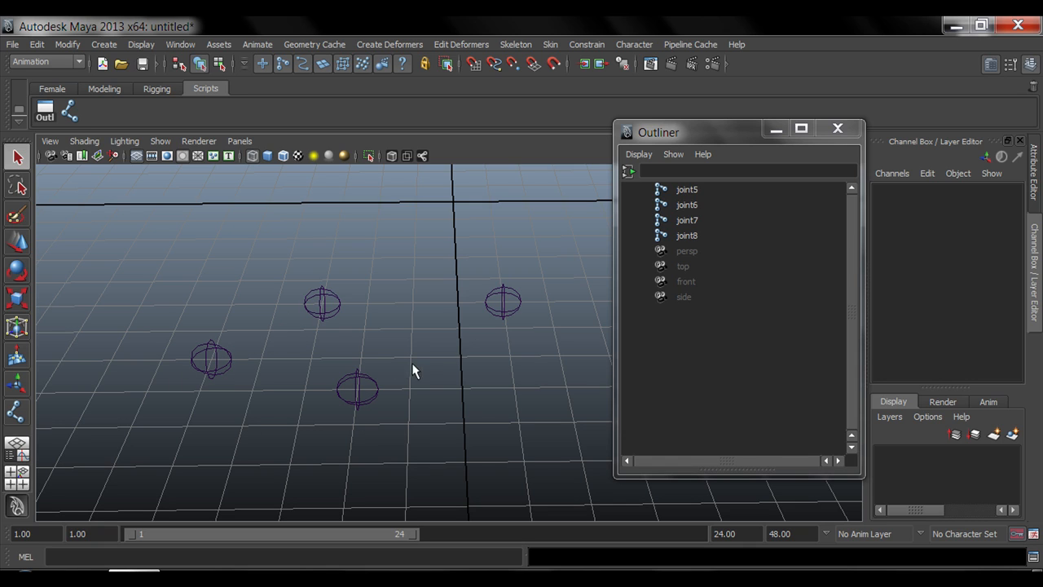
middle_click_drag(437, 391, 417, 390, "alt")
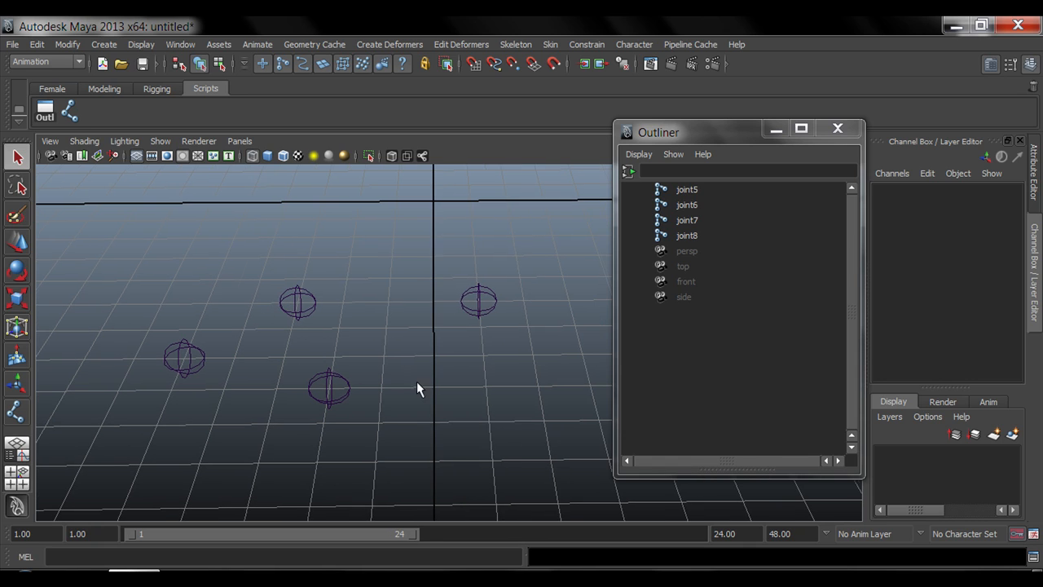
left_click(481, 303)
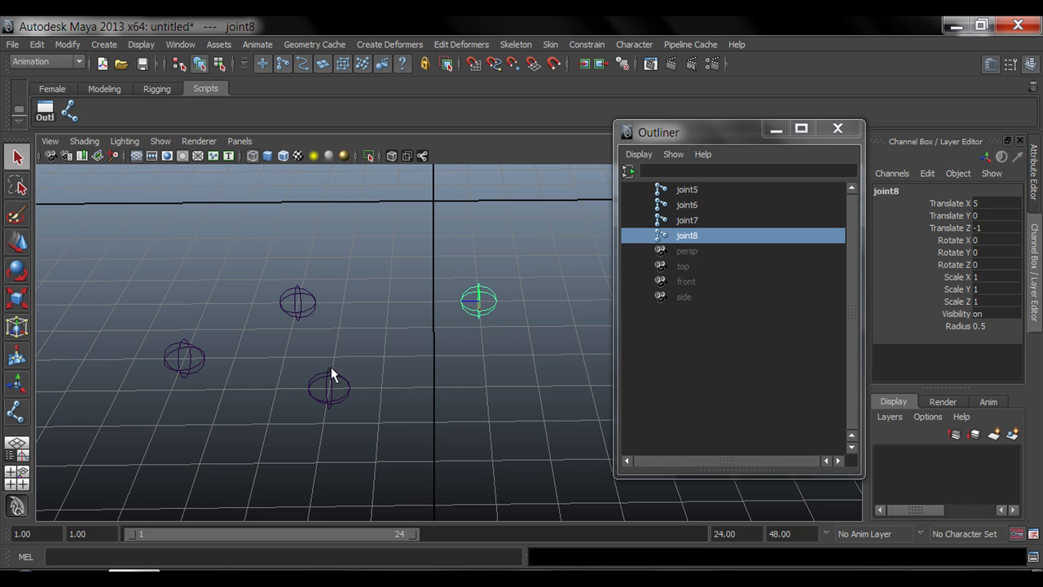
left_click_drag(320, 365, 354, 412)
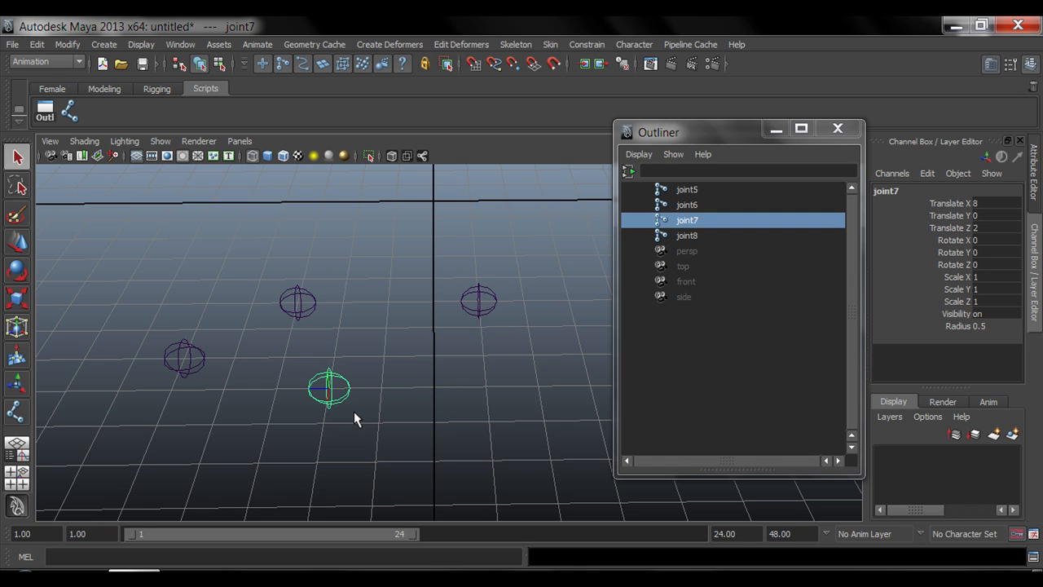
left_click(485, 303)
left_click(477, 304)
left_click_drag(222, 381, 279, 382, "alt")
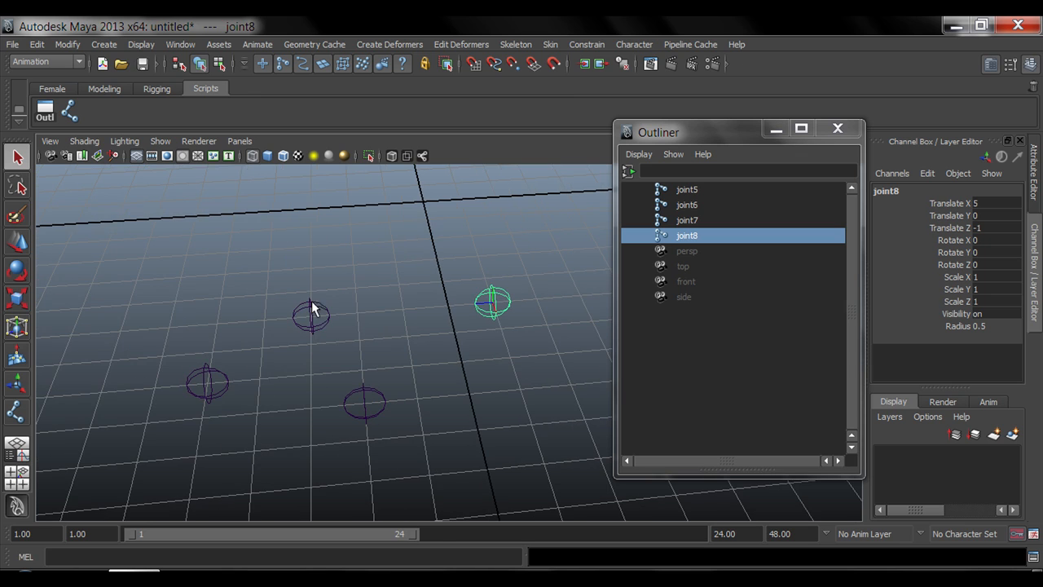
Step: Review the remaining unparented joints by selecting joint7, joint6 and joint5 in turn, and clear the selection
left_click(356, 354)
mouse_move(356, 354)
left_mouse_down("alt")
mouse_move(373, 397)
mouse_move(338, 345)
left_mouse_up("alt")
middle_click_drag(338, 344, 341, 358, "alt")
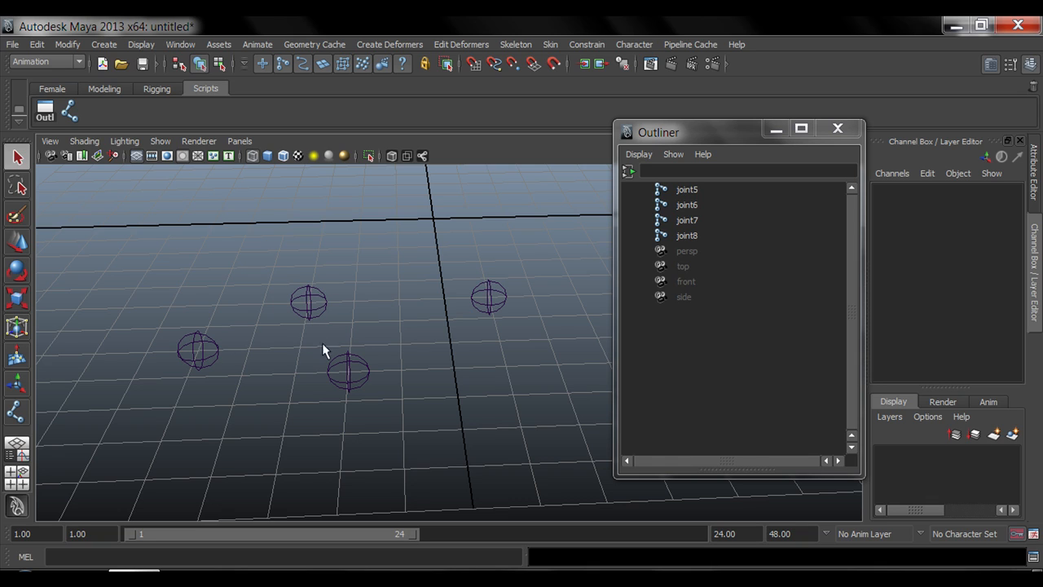
left_click(348, 374)
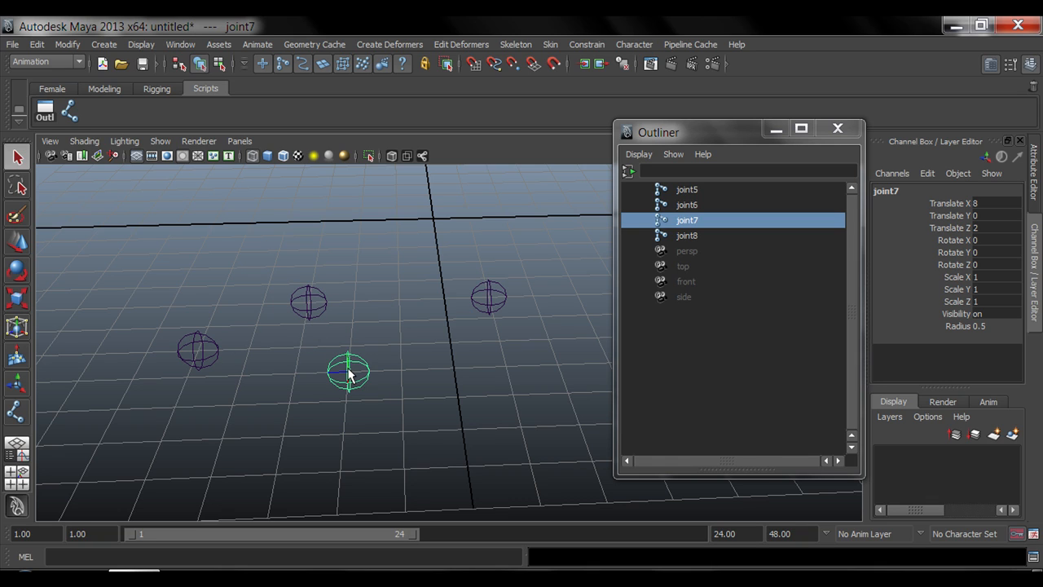
left_click(311, 294)
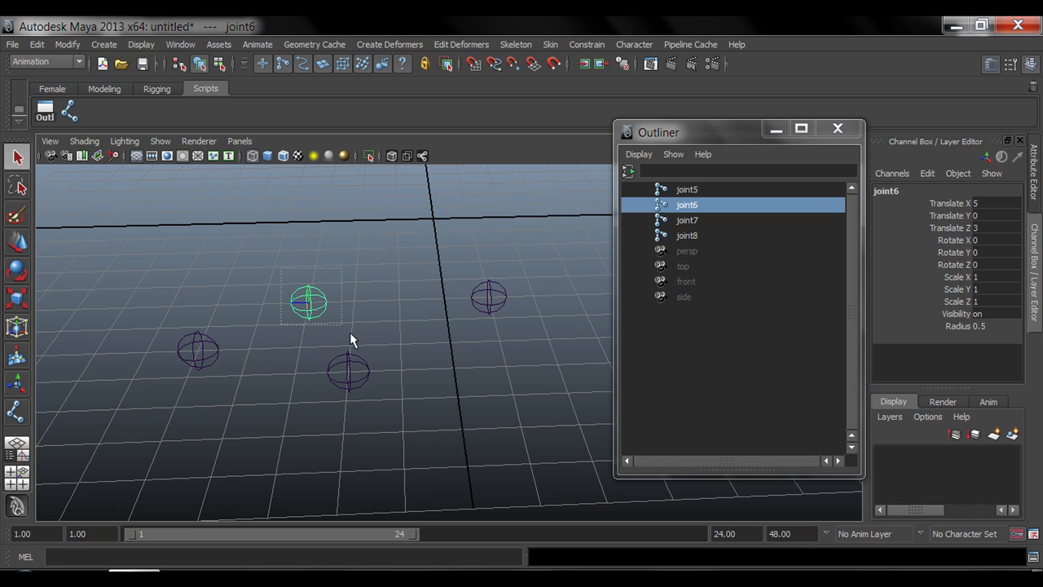
left_click(194, 343)
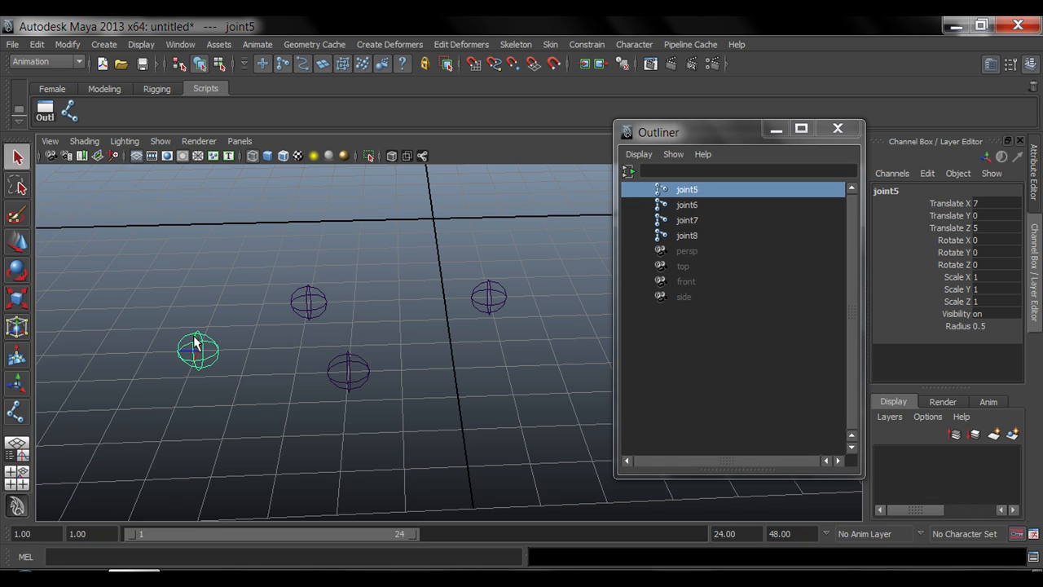
left_click(458, 385)
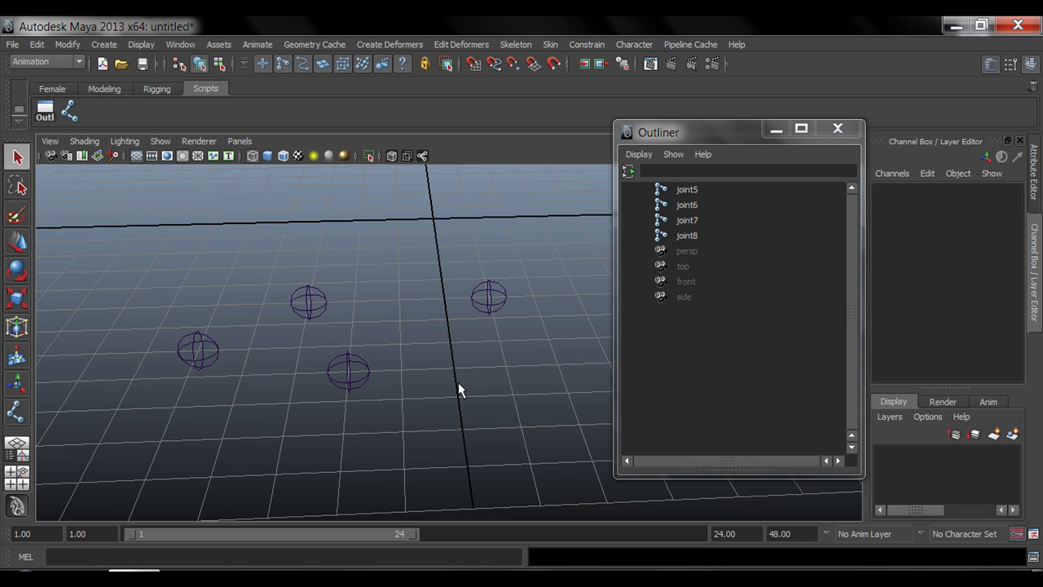
Step: Parent joint8 to joint7 by selecting the child first and the parent second, and inspect the resulting bone
left_click(490, 303)
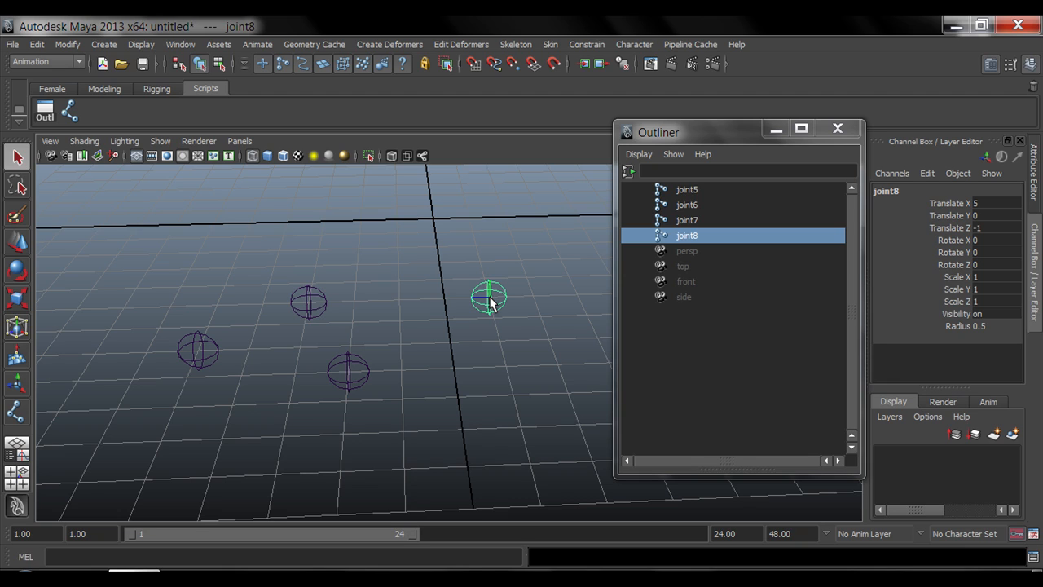
left_click(348, 367, "shift")
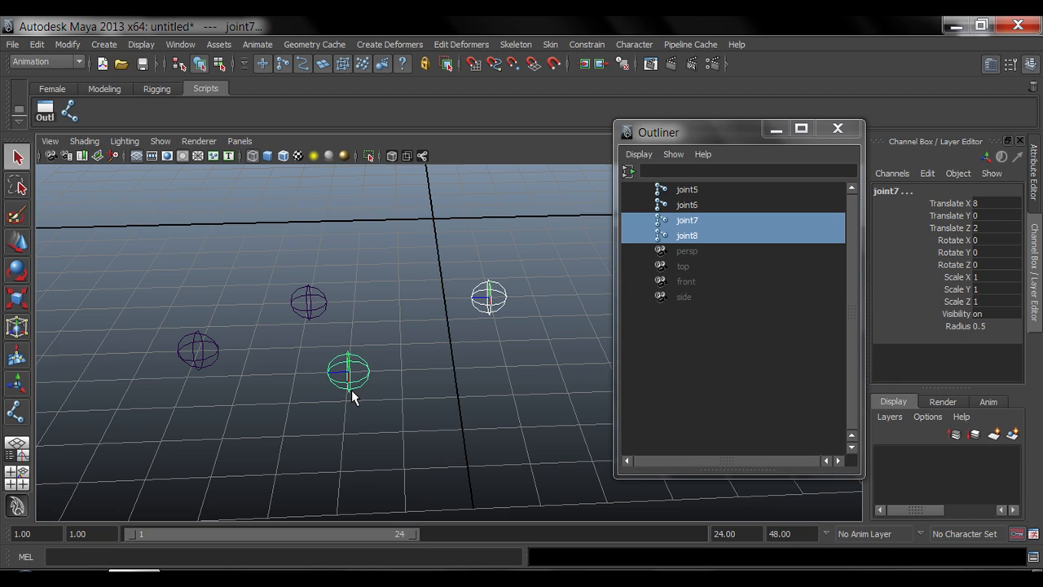
key("p")
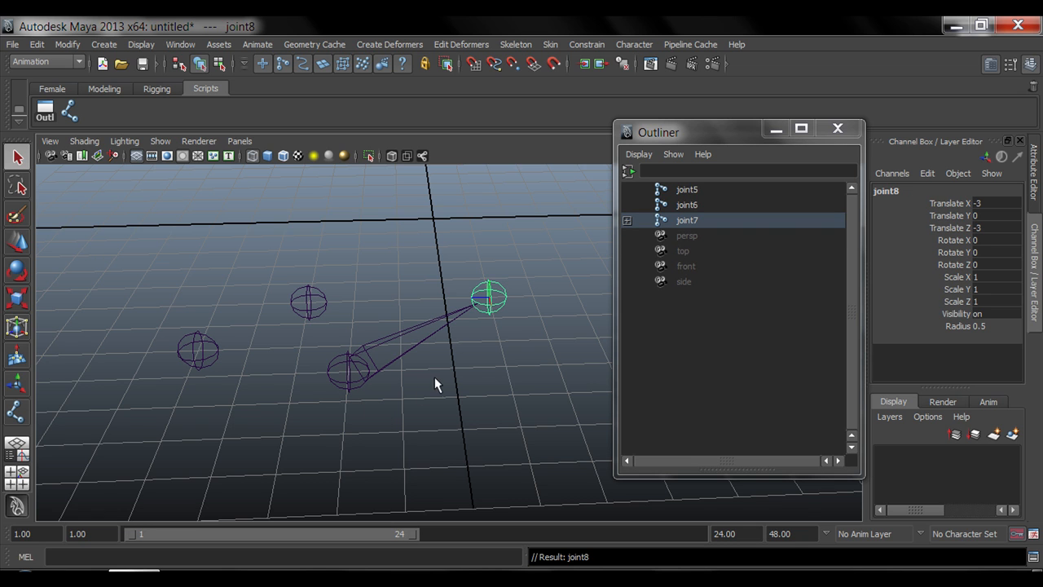
left_click_drag(435, 384, 301, 347, "alt")
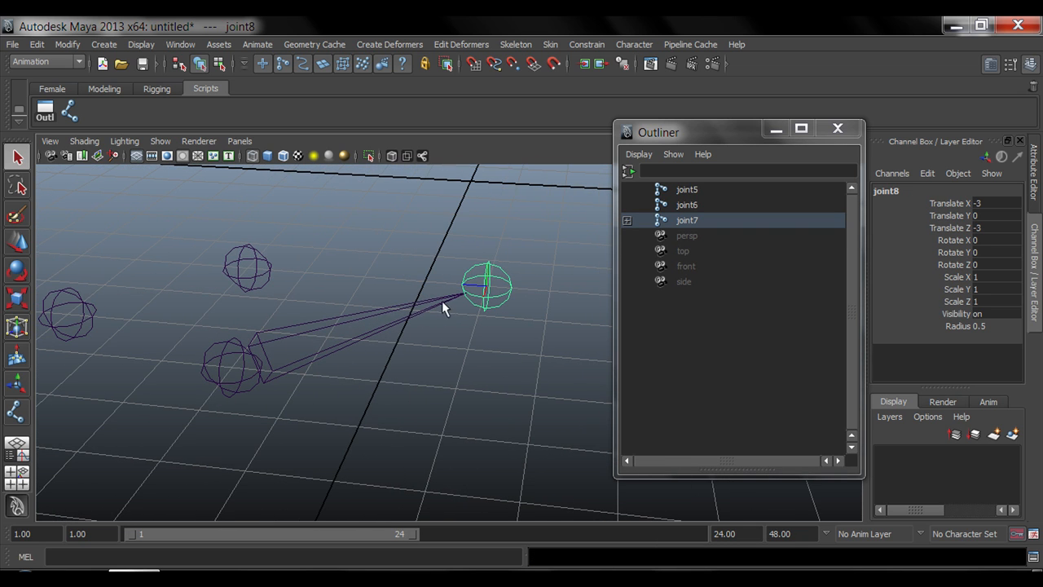
left_click_drag(443, 307, 256, 412, "alt")
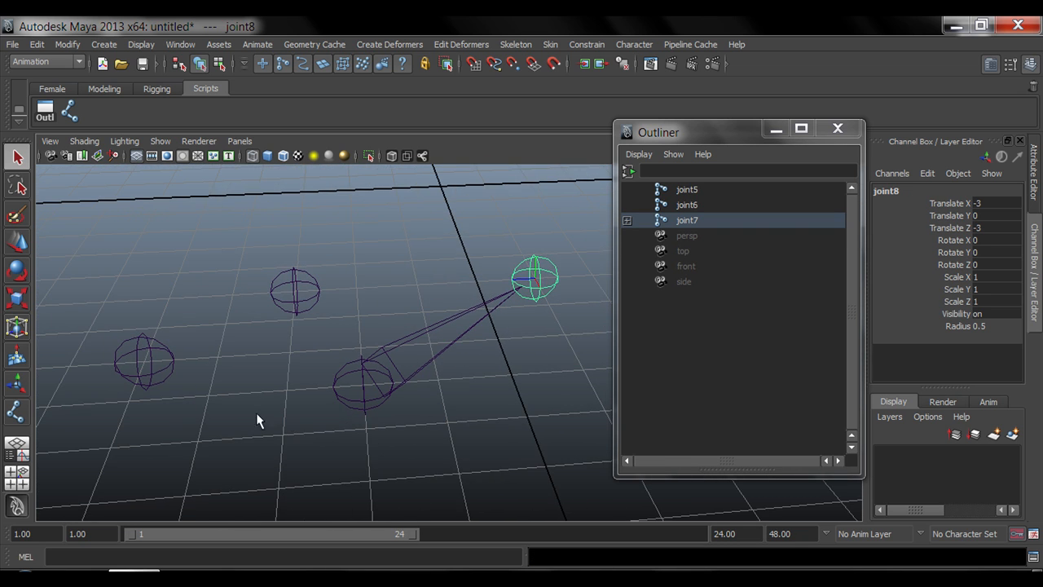
Step: Parent joint7, together with its child, to joint6
left_click(344, 371)
left_click(294, 282, "shift")
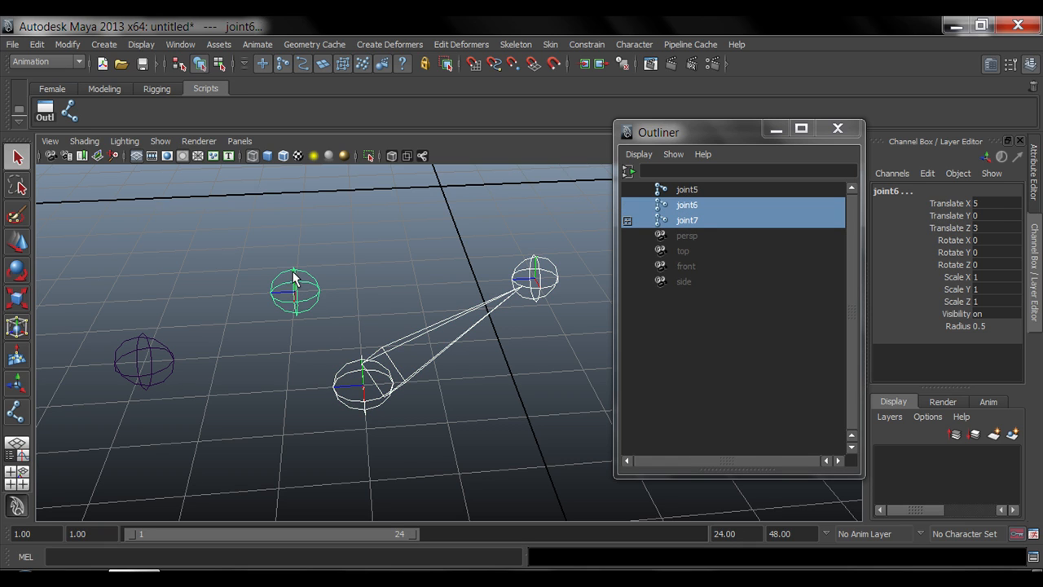
key("p")
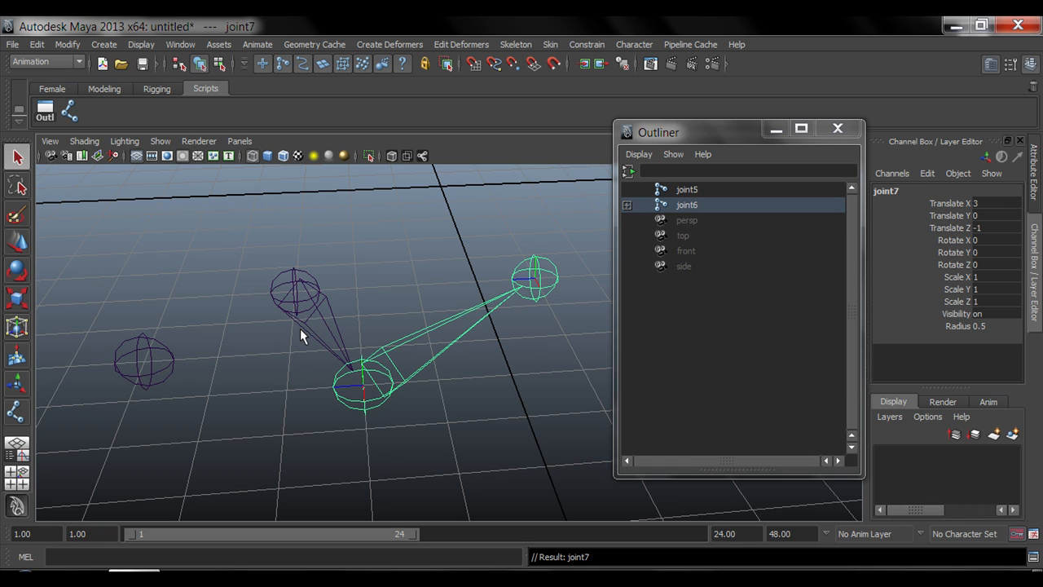
left_click(300, 328)
Step: Parent joint6 with its descendants to joint5 to complete the four-joint chain, and clear the selection
left_click(292, 269)
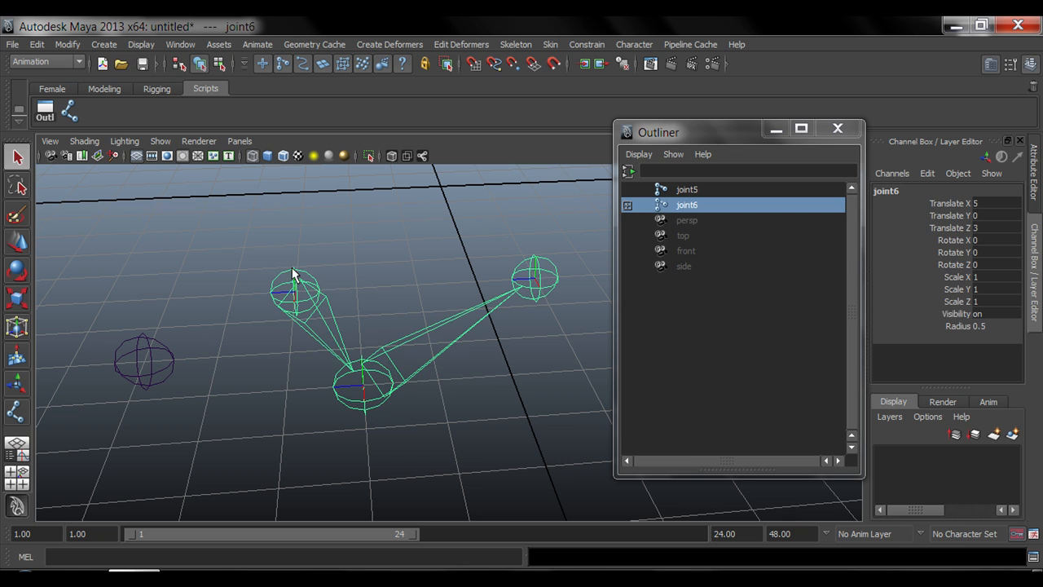
left_click(138, 359, "shift")
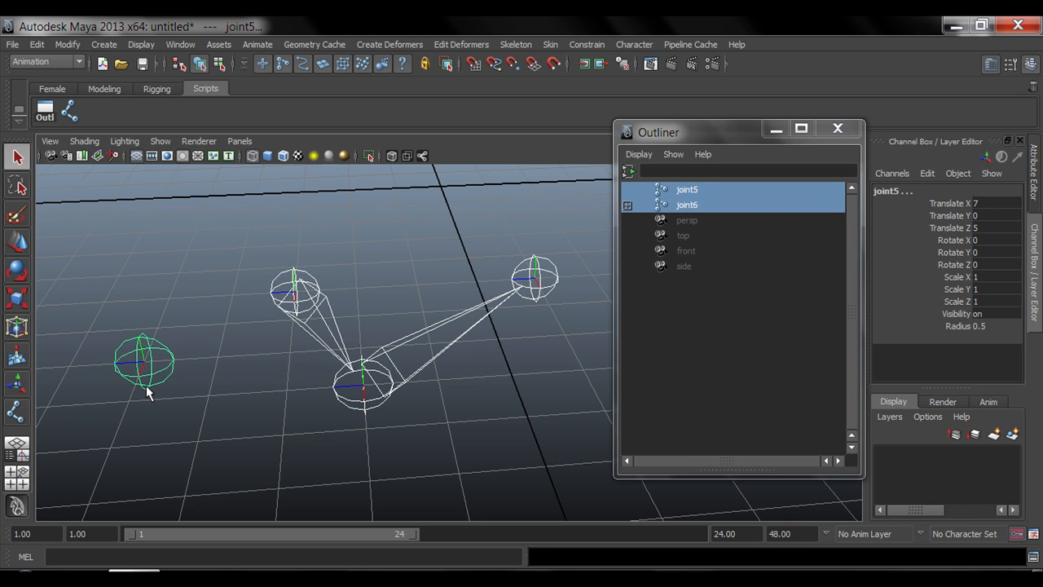
key("p")
left_click(221, 395)
right_click_drag(408, 406, 383, 415, "alt")
left_click_drag(382, 416, 366, 429, "alt")
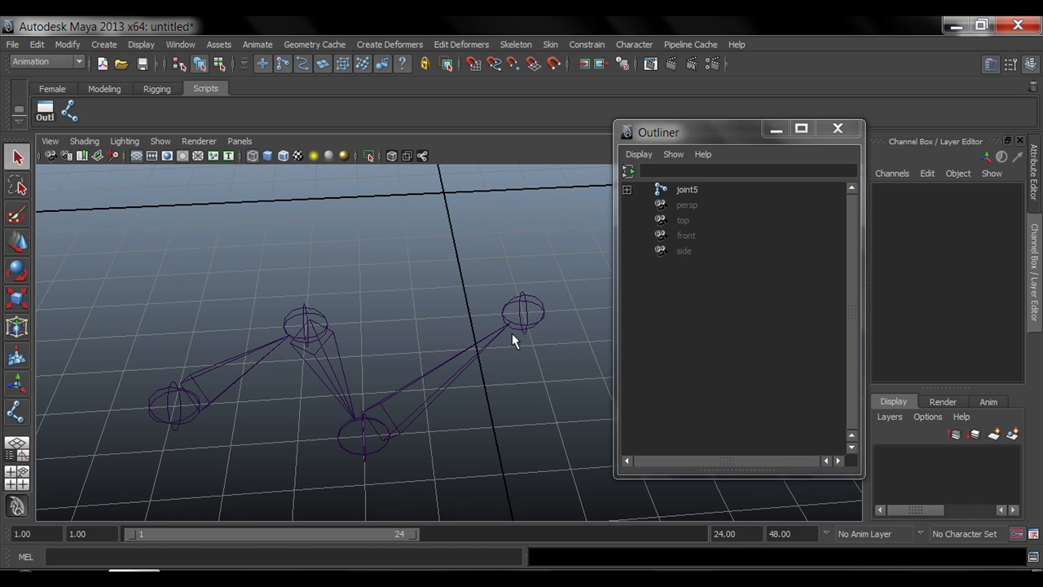
Step: Check the new chain by selecting its root joint5 with the Rotate tool, and deselect it without rotating
left_click(169, 395)
key("e")
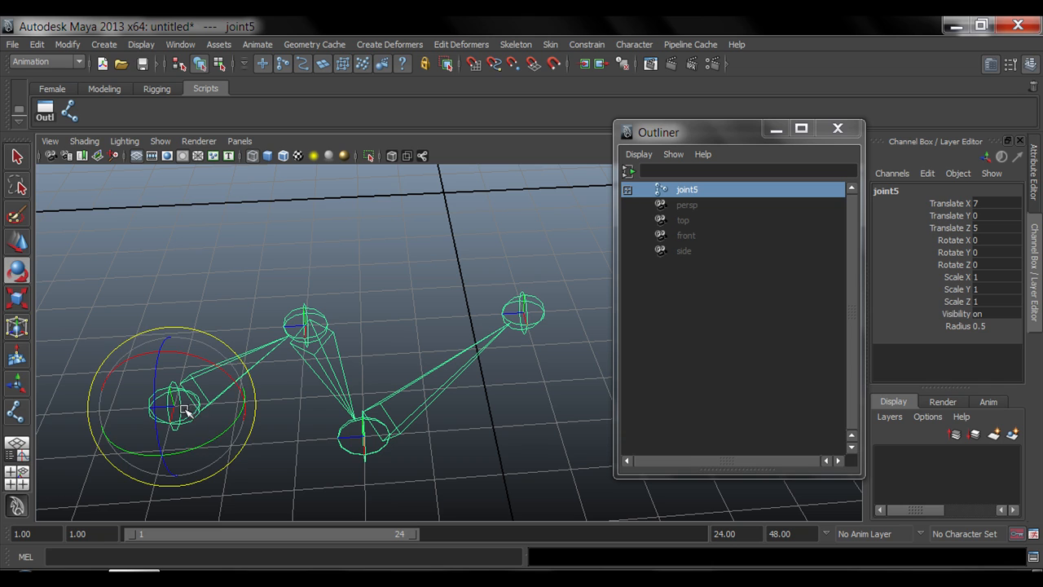
left_click_drag(167, 420, 233, 400, "alt")
key("q")
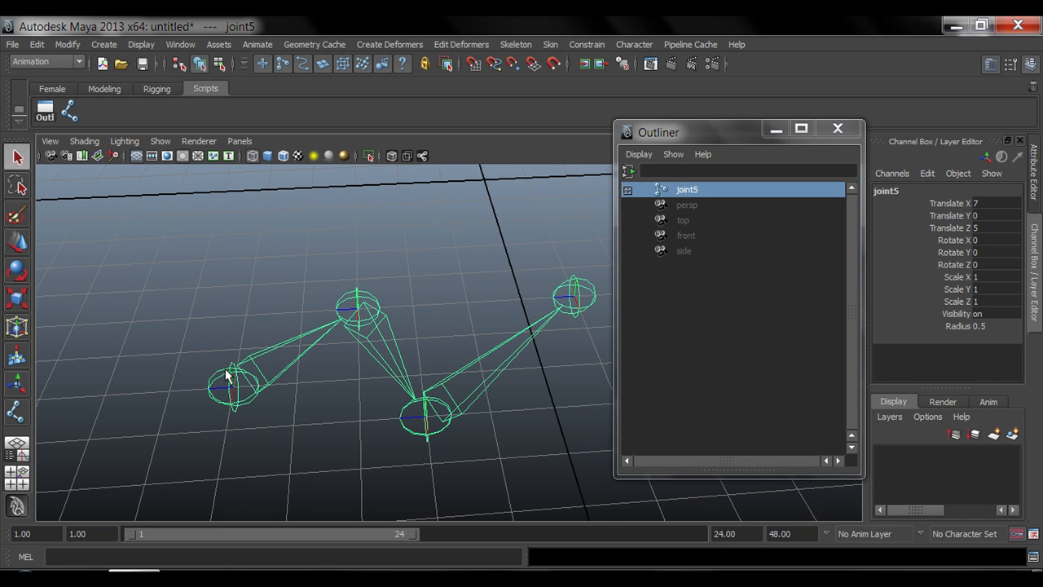
left_click(205, 373)
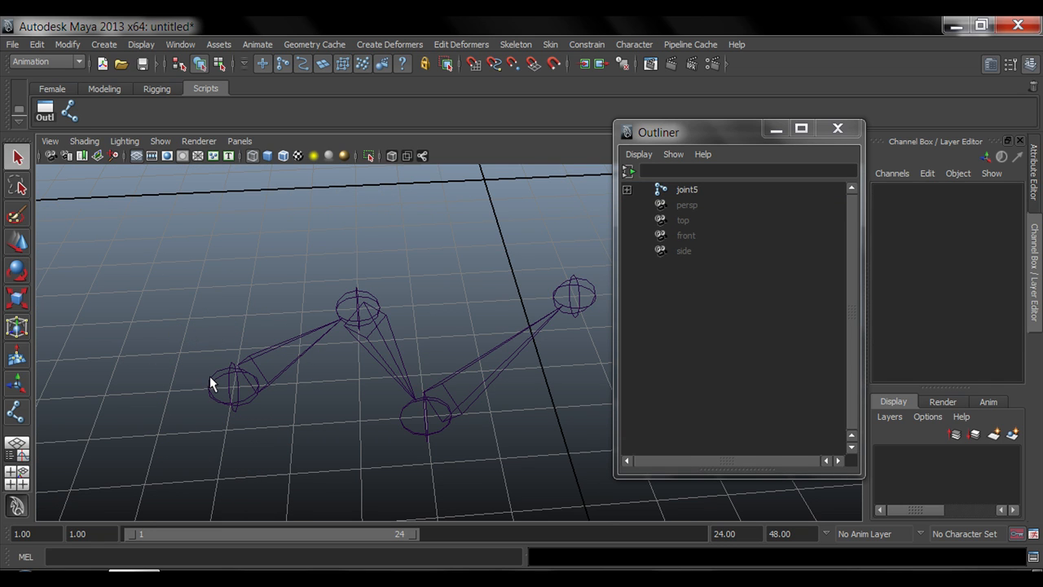
Step: Select the root joint5 and expand its whole hierarchy in the Outliner down to joint8
left_click(210, 376)
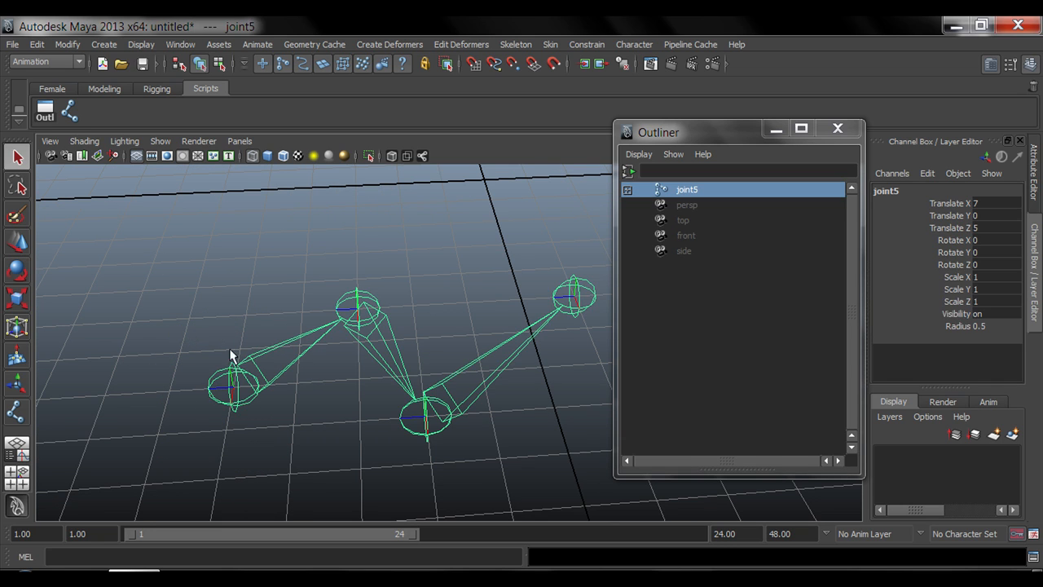
left_click(627, 189)
left_click(626, 204)
left_click(627, 220)
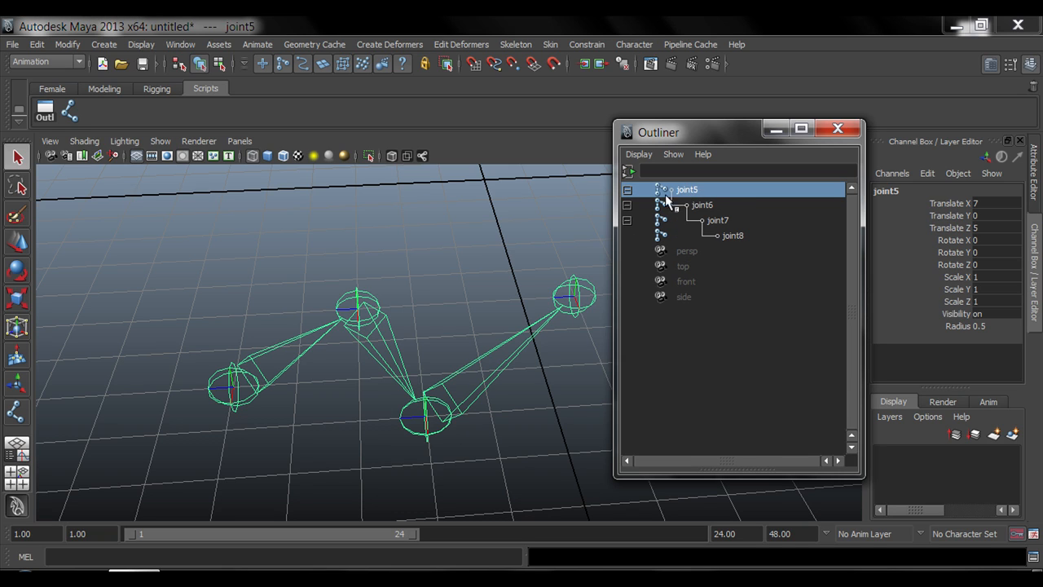
Step: Test-rotate joint5 and its child joint6 with the Rotate tool, undoing each rotation
left_click_drag(280, 349, 362, 364, "alt")
key("e")
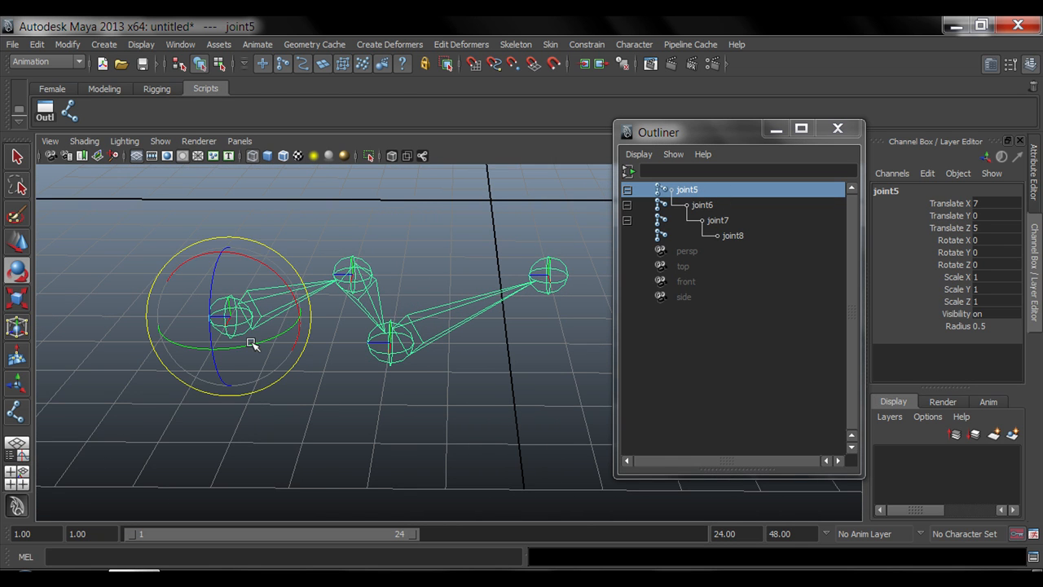
left_click_drag(252, 344, 291, 333)
key("ctrl+z")
left_click(355, 280)
mouse_move(373, 302)
left_mouse_down()
mouse_move(393, 298)
mouse_move(367, 302)
left_mouse_up()
key("ctrl+z")
Step: Return to the Select tool, clear the selection, and select joint6 to inspect the part of the chain below it
middle_click_drag(473, 365, 435, 389, "alt")
left_click_drag(436, 392, 415, 340, "alt")
key("q")
left_click(424, 317)
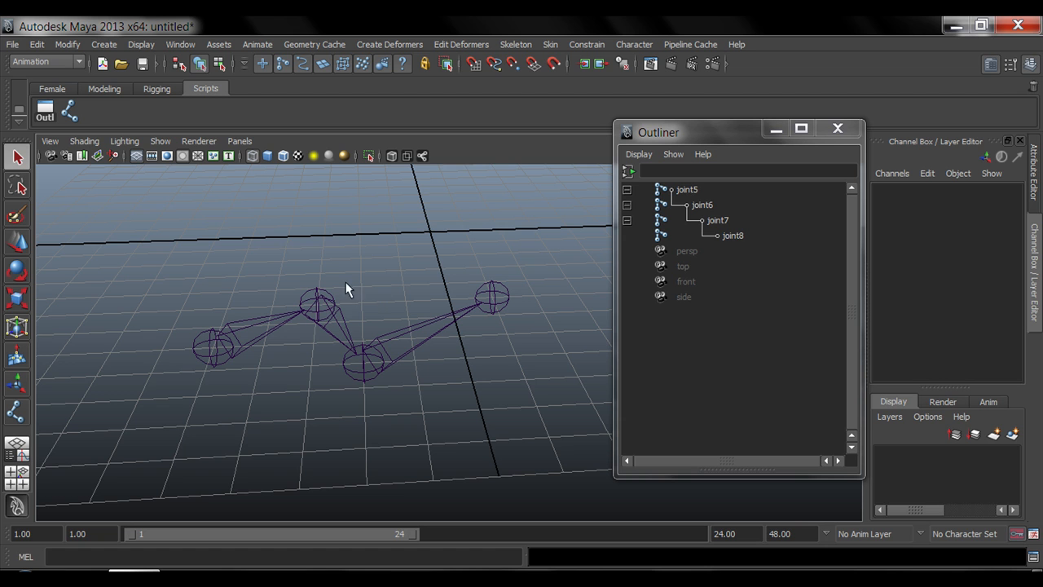
left_click(322, 296)
left_click_drag(342, 379, 199, 354, "alt")
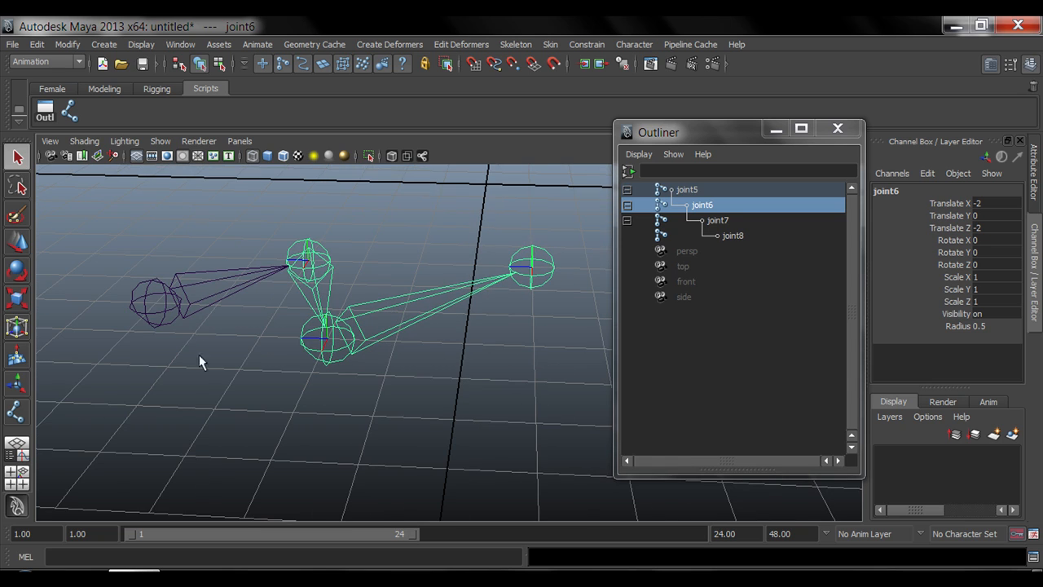
Step: Select joint5, make the Transform Display options a floating window, and display the joint's local rotation axes
left_click(146, 291)
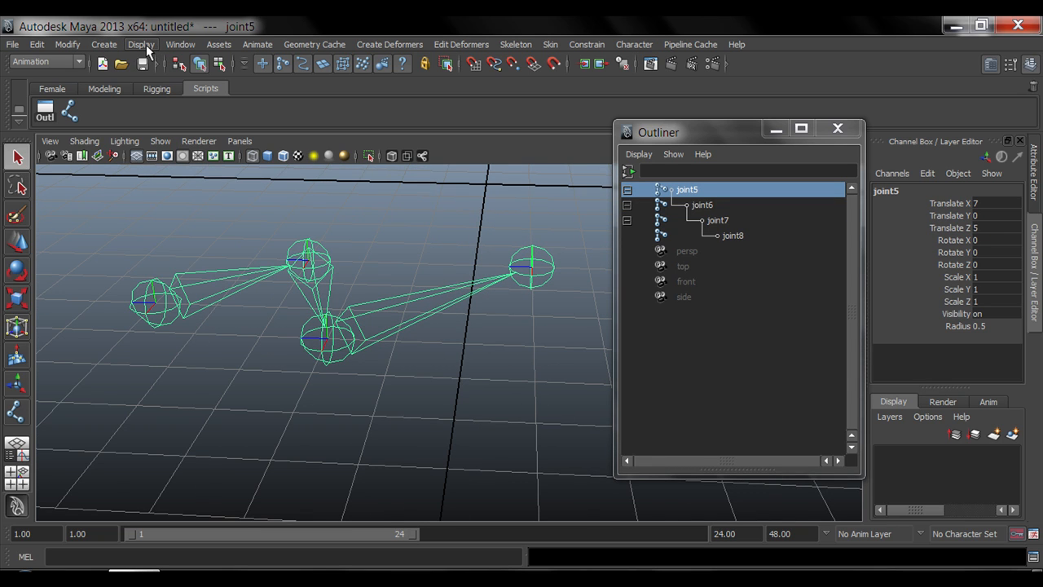
left_click(145, 45)
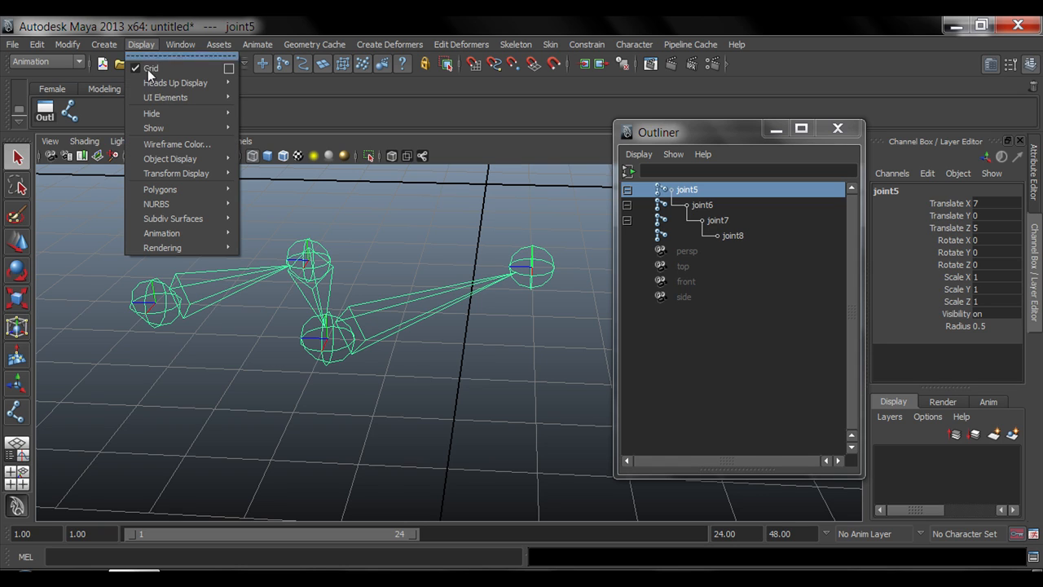
mouse_move(181, 175)
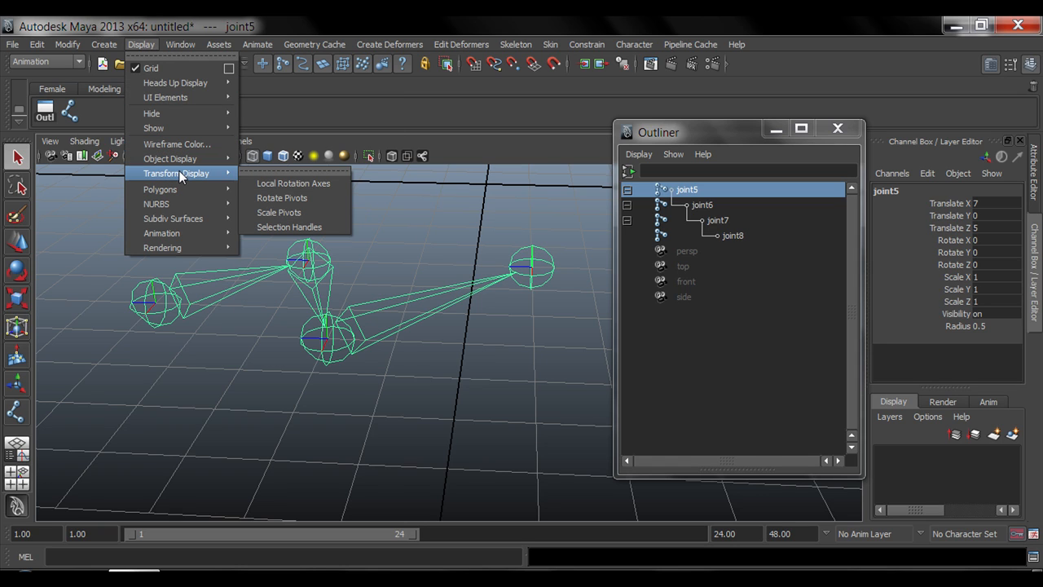
left_click(248, 170)
left_click_drag(294, 155, 449, 150)
middle_click_drag(313, 217, 311, 263, "alt")
left_click_drag(259, 291, 255, 269, "alt")
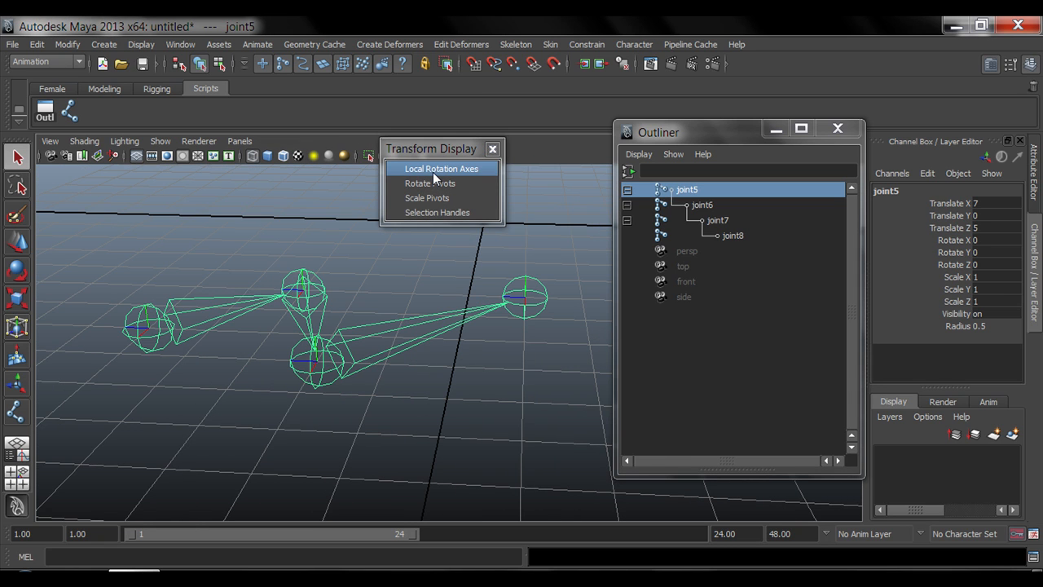
left_click(450, 169)
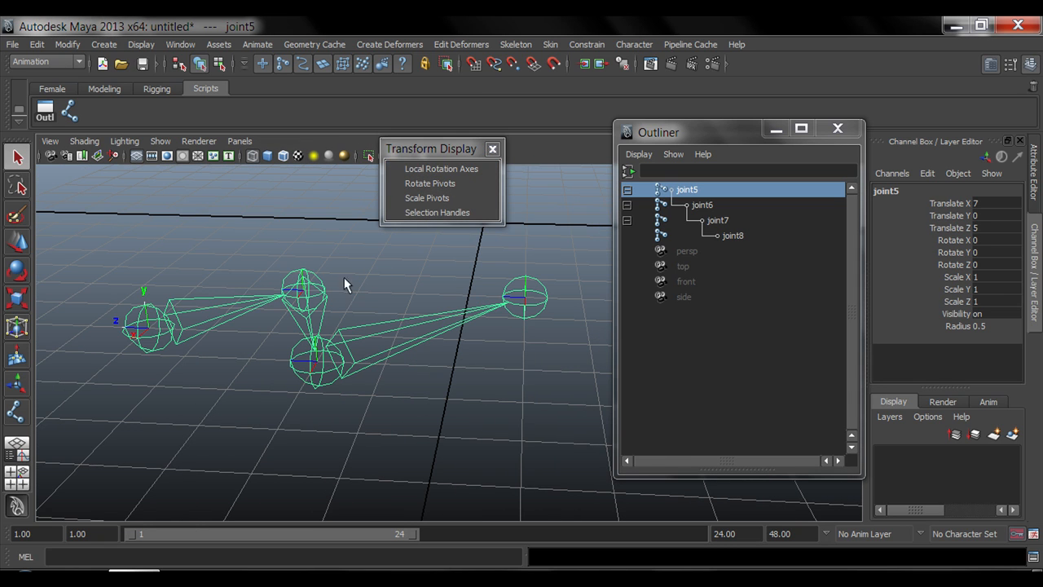
Step: Display the local rotation axes of joint6, joint7 and joint8, one joint at a time
left_click(302, 269)
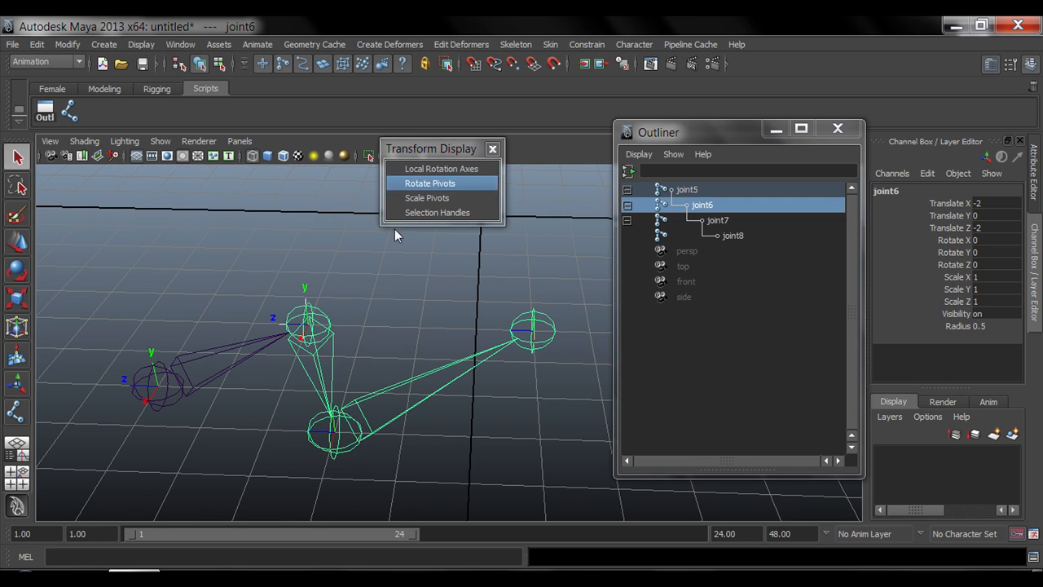
left_click(330, 432)
left_click(424, 169)
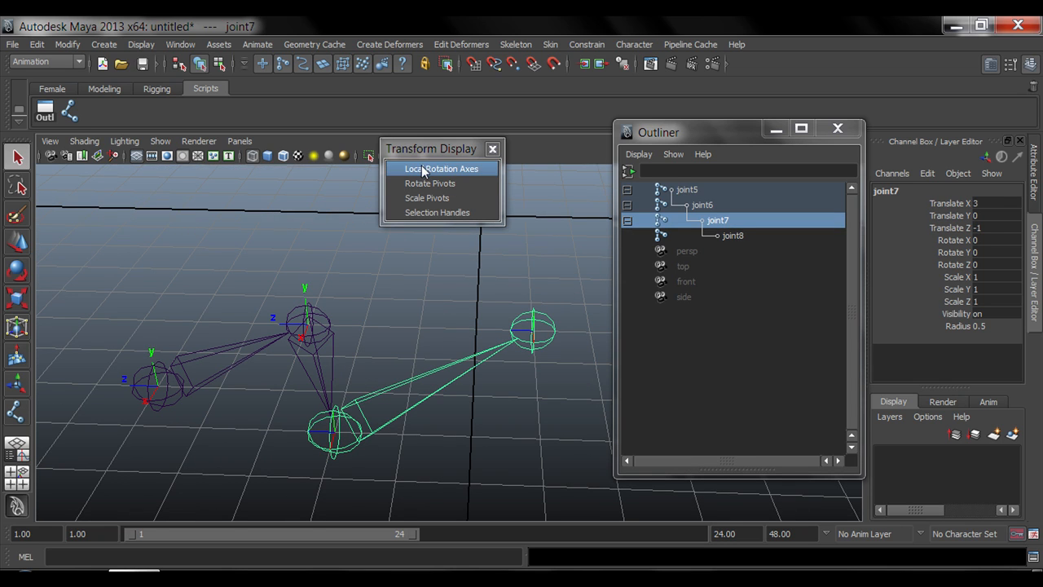
left_click(536, 324)
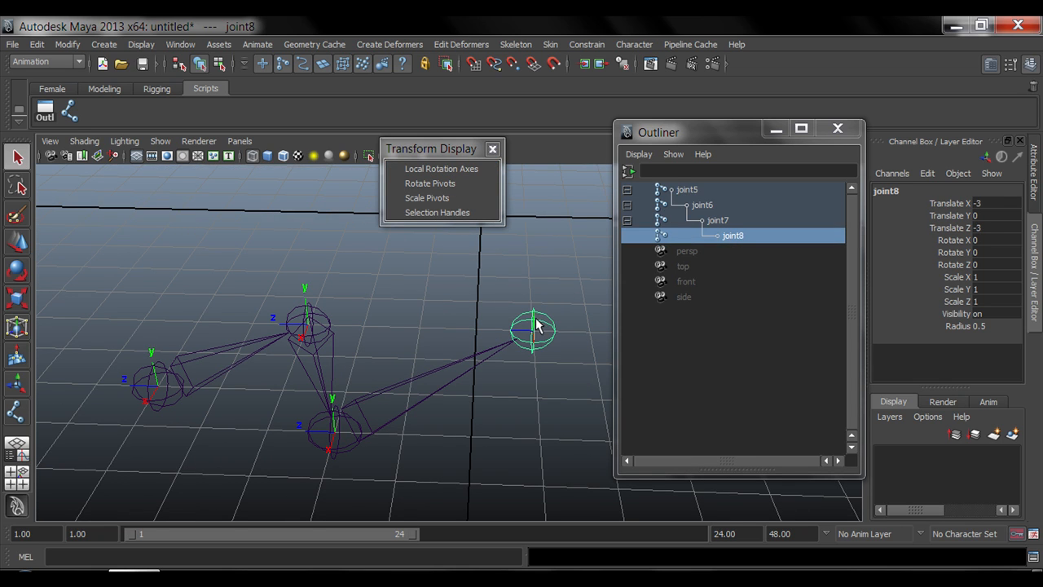
left_click(448, 169)
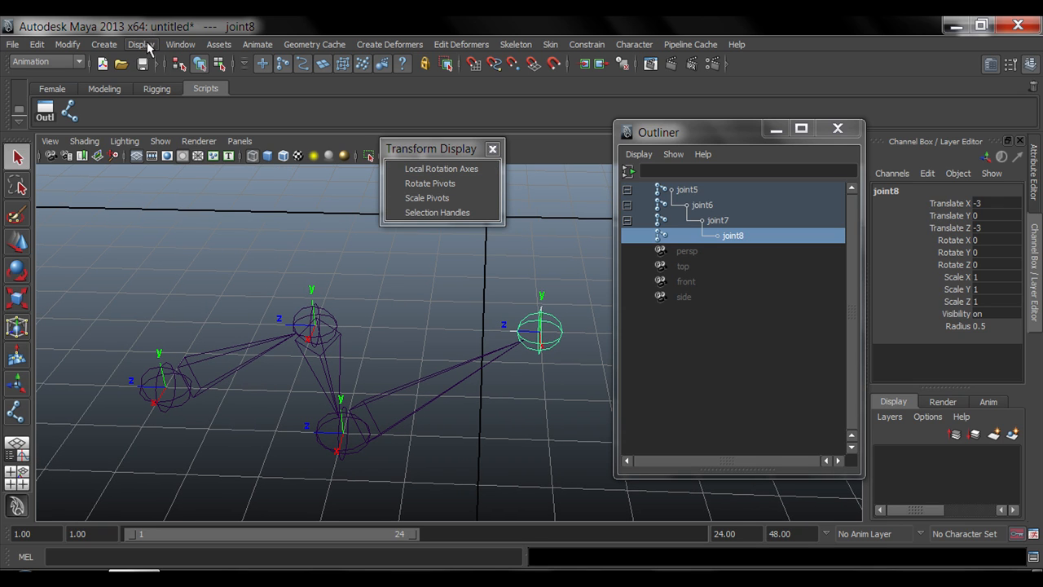
Step: Move the floating Transform Display window aside and close the Outliner to free the view of the chain
left_click(141, 44)
mouse_move(185, 161)
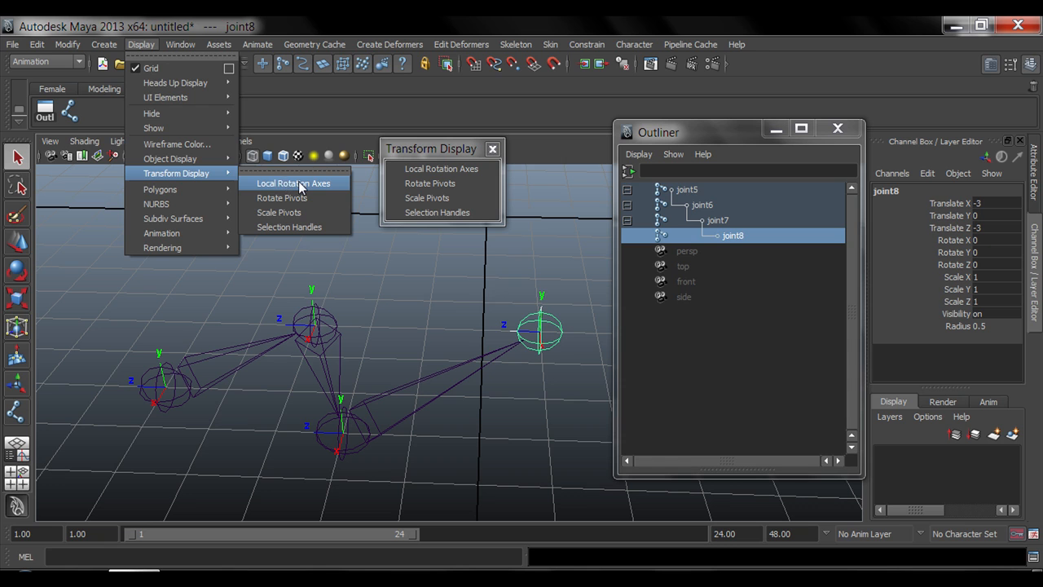
left_click(446, 152)
left_click_drag(436, 153, 325, 147)
left_click_drag(244, 303, 215, 310, "alt")
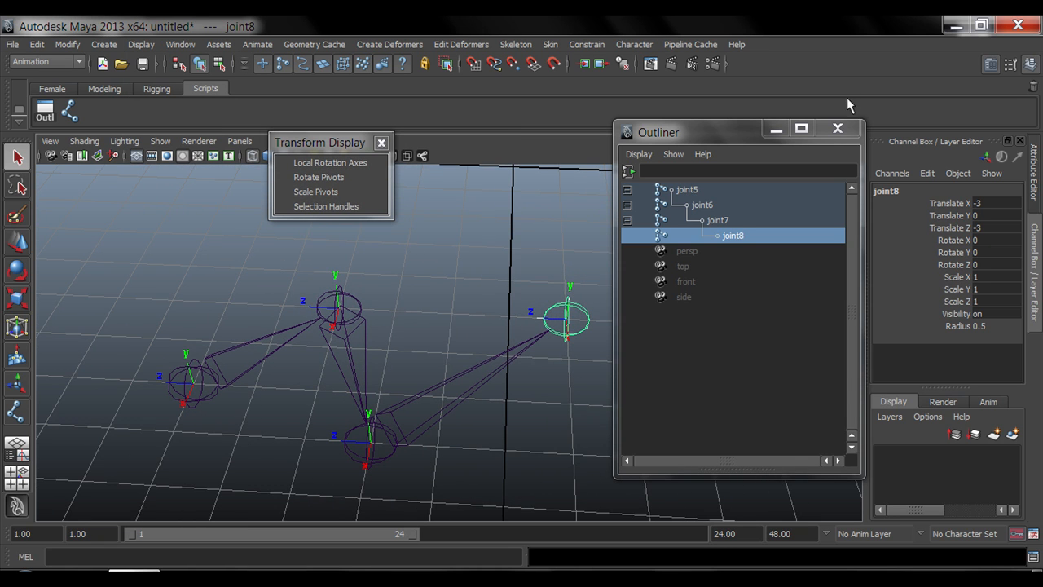
left_click(837, 128)
Step: Examine the orientation of each joint's local rotation axes relative to the bones from several angles
left_click_drag(363, 274, 410, 312, "alt")
middle_click_drag(494, 300, 391, 303, "alt")
right_click_drag(391, 302, 459, 295, "alt")
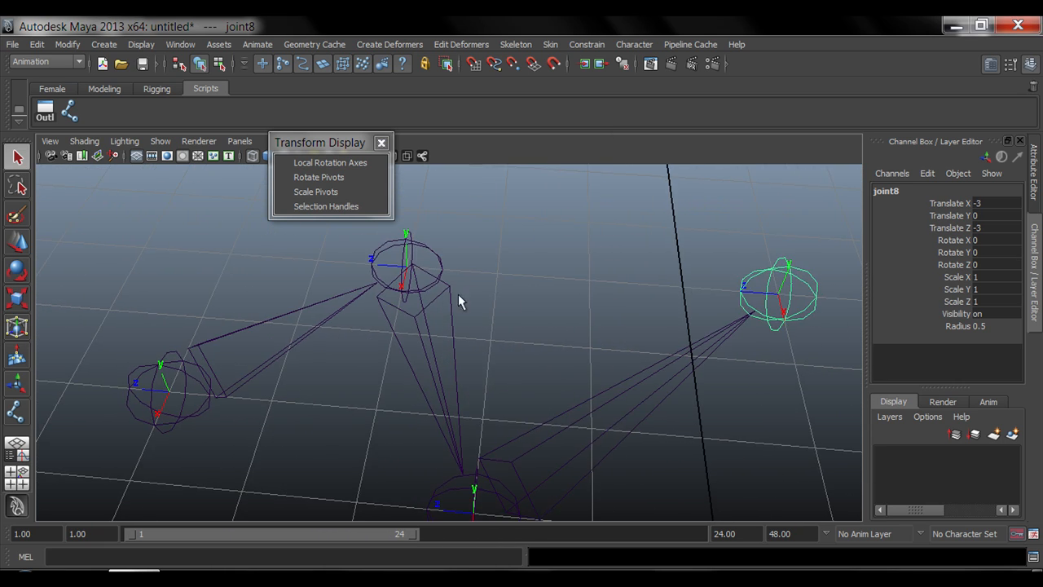
left_click_drag(458, 294, 483, 287, "alt")
left_click_drag(285, 370, 296, 361, "alt")
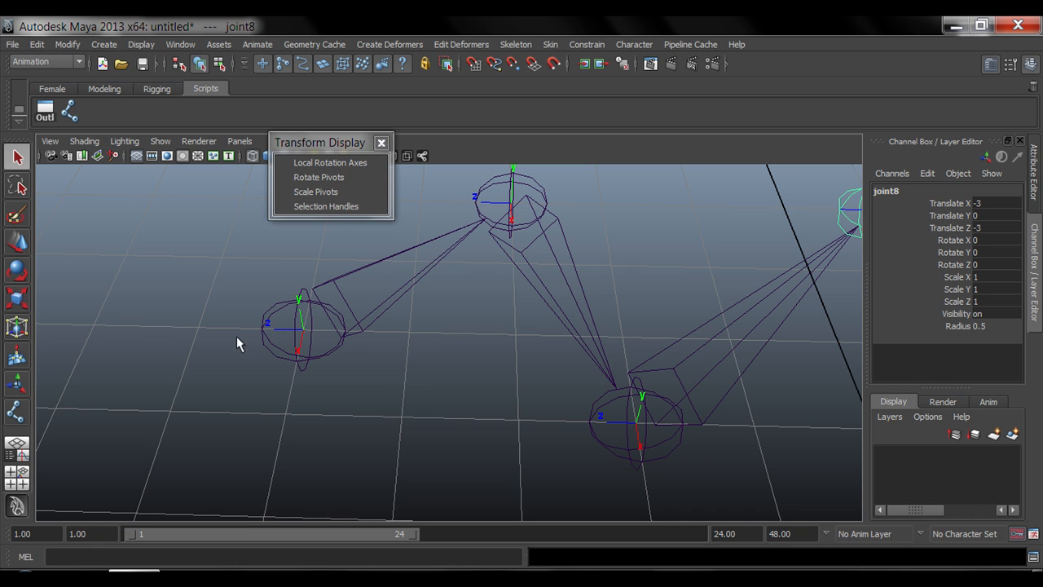
mouse_move(311, 350)
left_mouse_down("alt")
mouse_move(279, 401)
mouse_move(311, 360)
left_mouse_up("alt")
left_click_drag(318, 458, 450, 379, "alt")
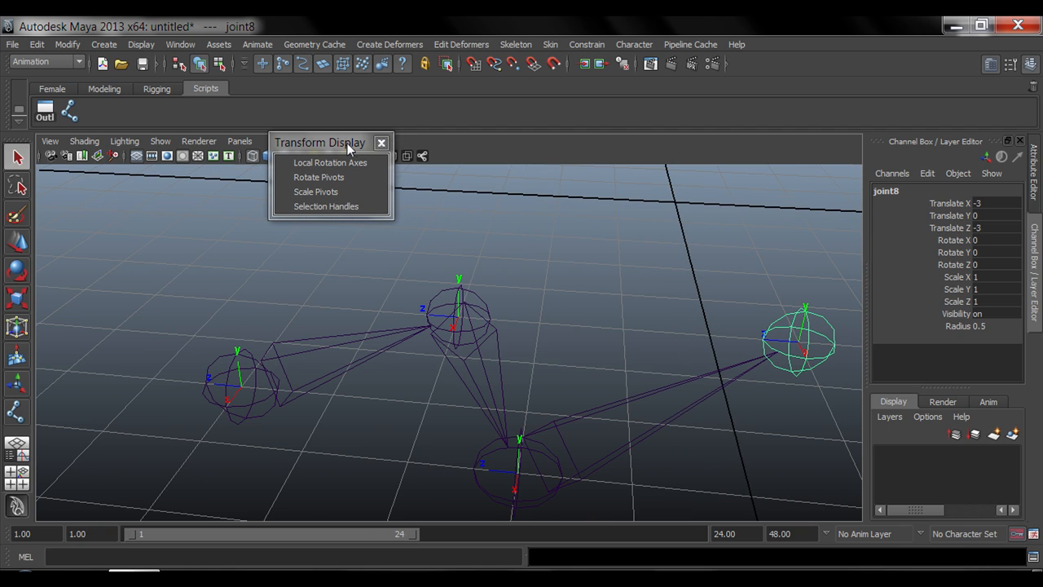
Step: Select joint6 with the Rotate tool, frame it, and compare its rotation rings with its local rotation axes
left_click_drag(348, 145, 241, 136)
left_click(444, 296)
key("e")
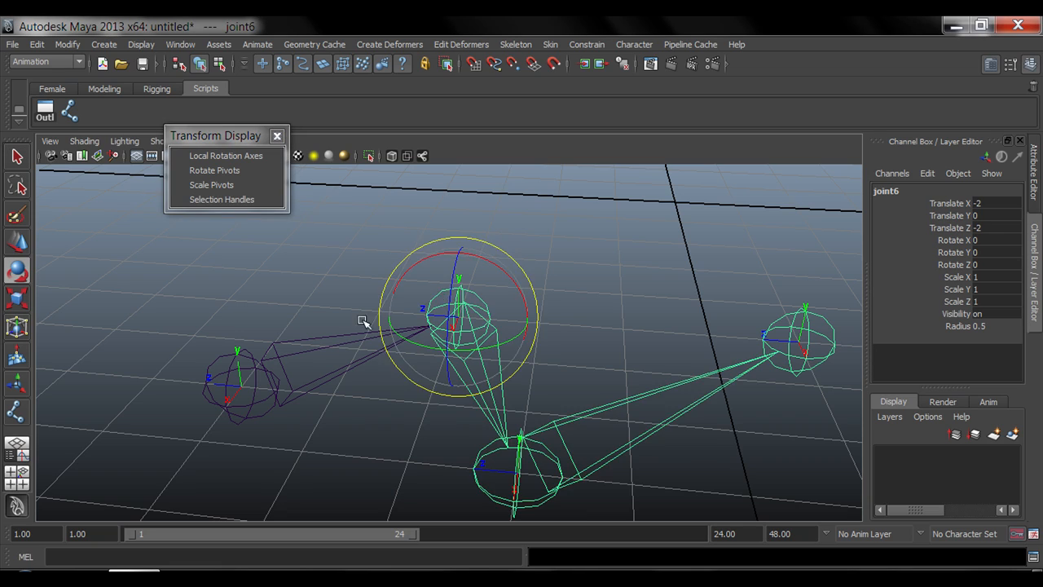
key("f")
left_click_drag(423, 370, 463, 290, "alt")
left_click_drag(200, 343, 283, 387, "alt")
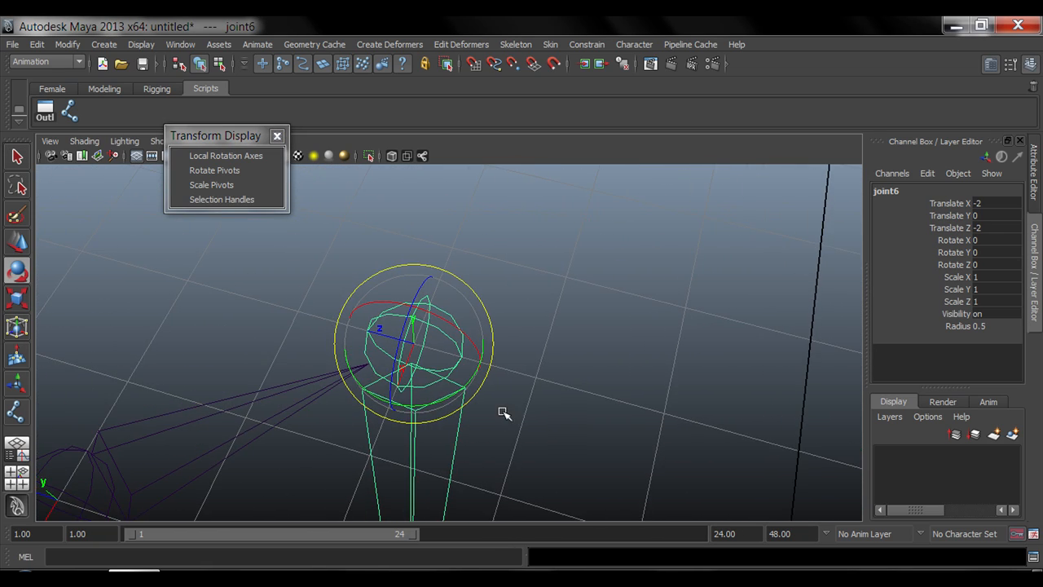
mouse_move(503, 414)
left_mouse_down("alt")
mouse_move(497, 391)
mouse_move(498, 401)
left_mouse_up("alt")
right_click_drag(607, 413, 459, 371, "alt")
middle_click_drag(541, 400, 545, 377, "alt")
scroll(460, 408, "up", 2)
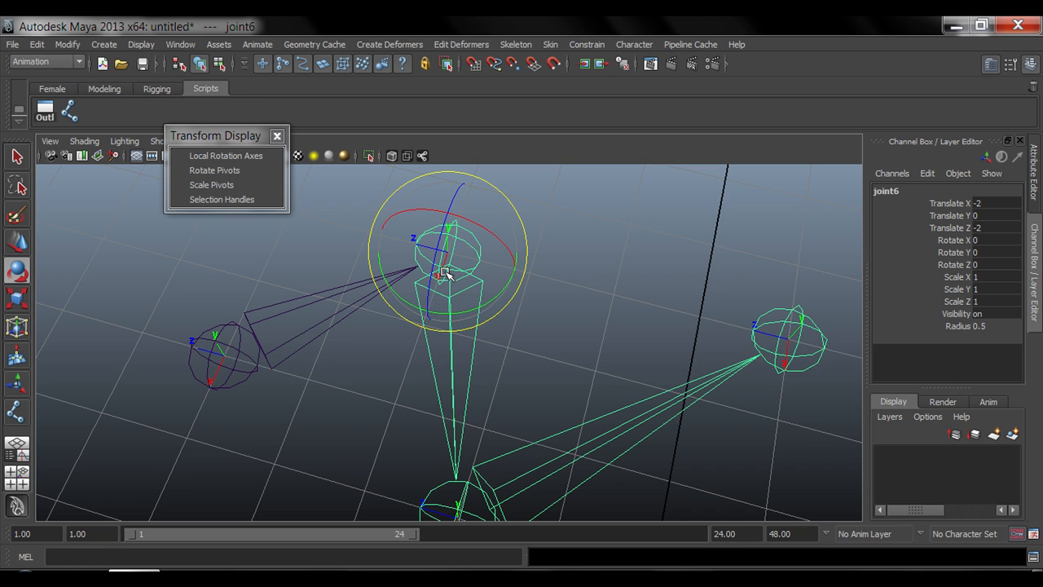
left_click_drag(445, 274, 440, 371, "alt")
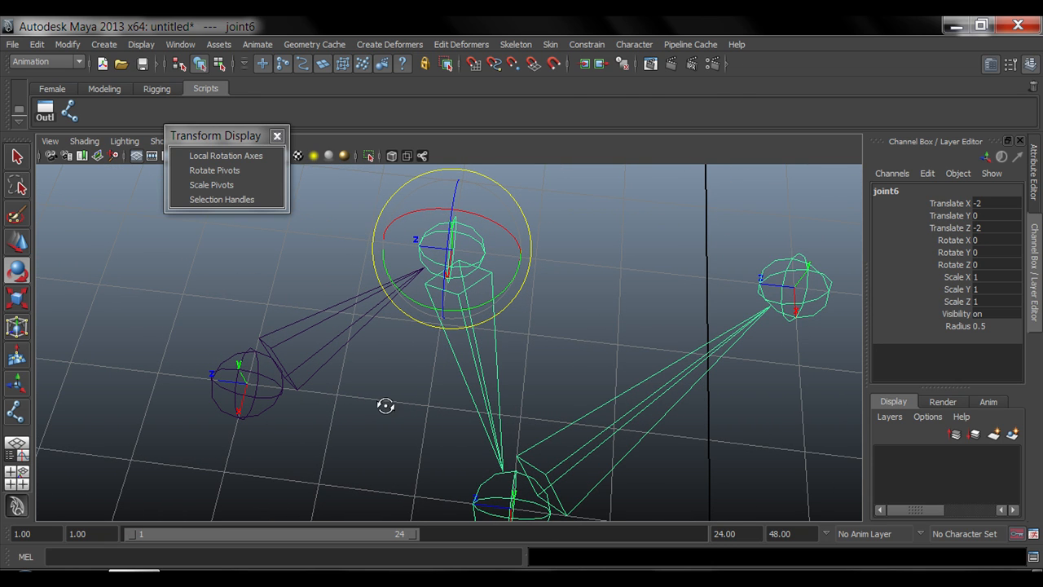
left_click_drag(385, 406, 388, 414, "alt")
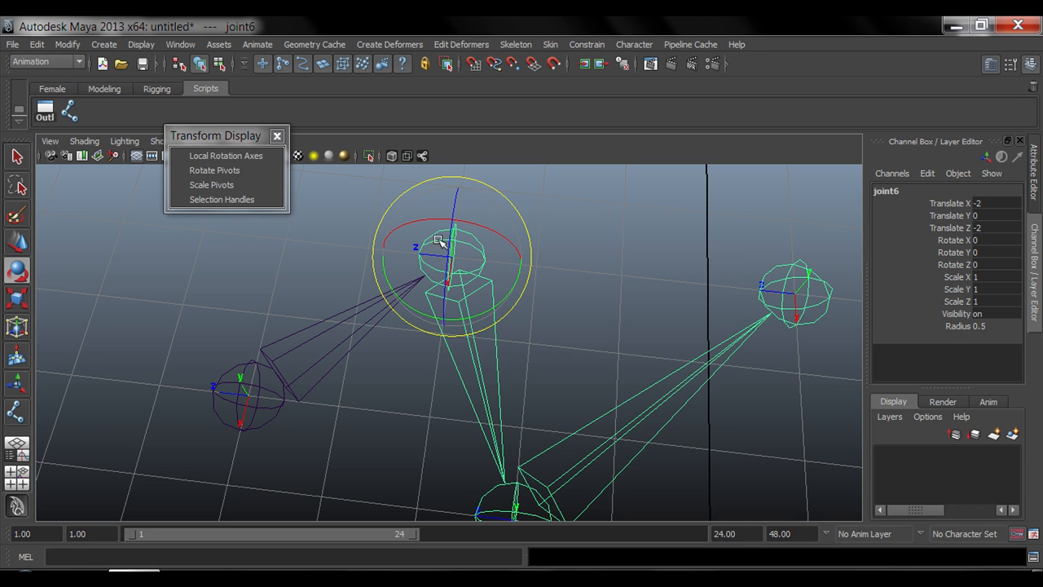
Step: Open the Rotate Tool settings, compare the World and Local rotate modes on joint6, and leave the mode at Local
double_click(18, 271)
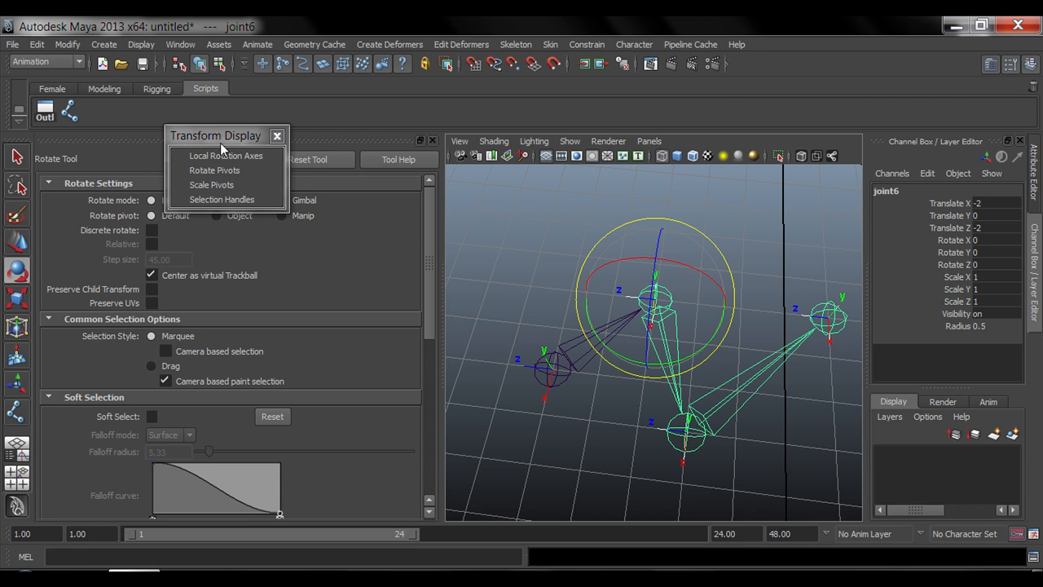
left_click_drag(223, 141, 226, 93)
left_click(162, 203)
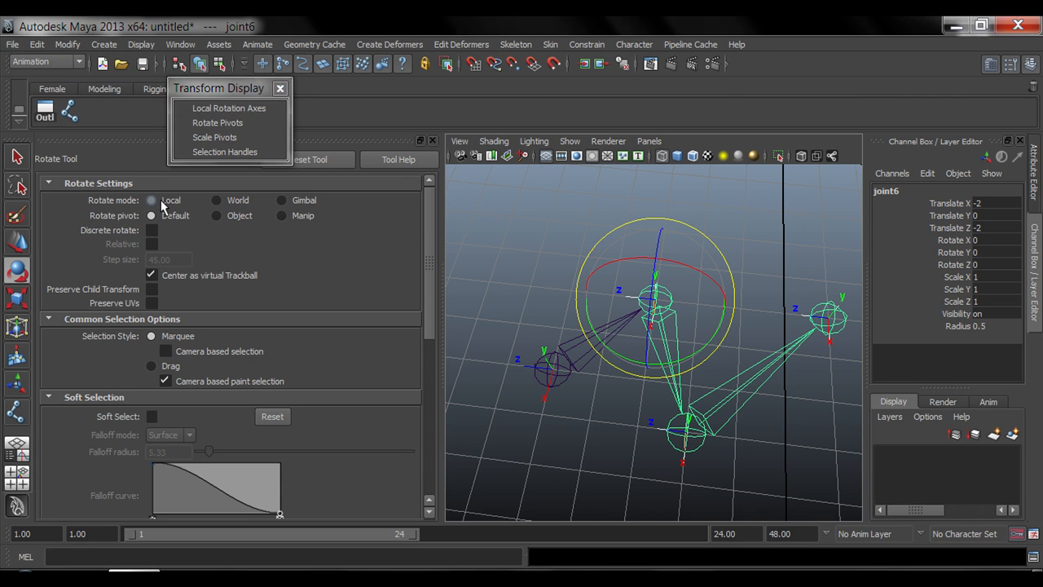
left_click_drag(598, 376, 644, 397, "alt")
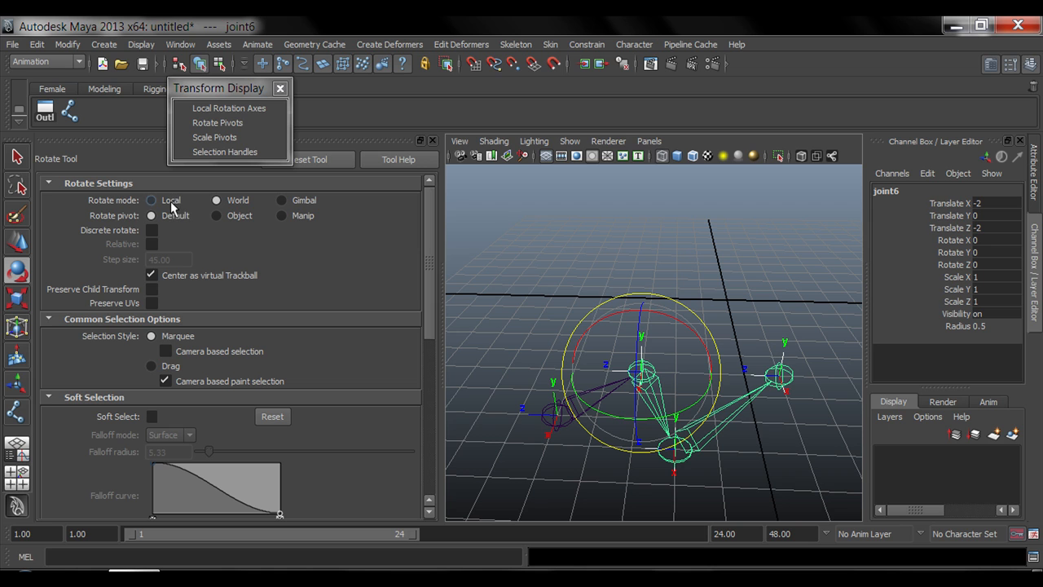
left_click_drag(698, 393, 652, 353, "alt")
right_click_drag(652, 354, 692, 399, "alt")
left_click_drag(585, 363, 592, 381, "alt")
middle_click_drag(592, 382, 613, 320, "alt")
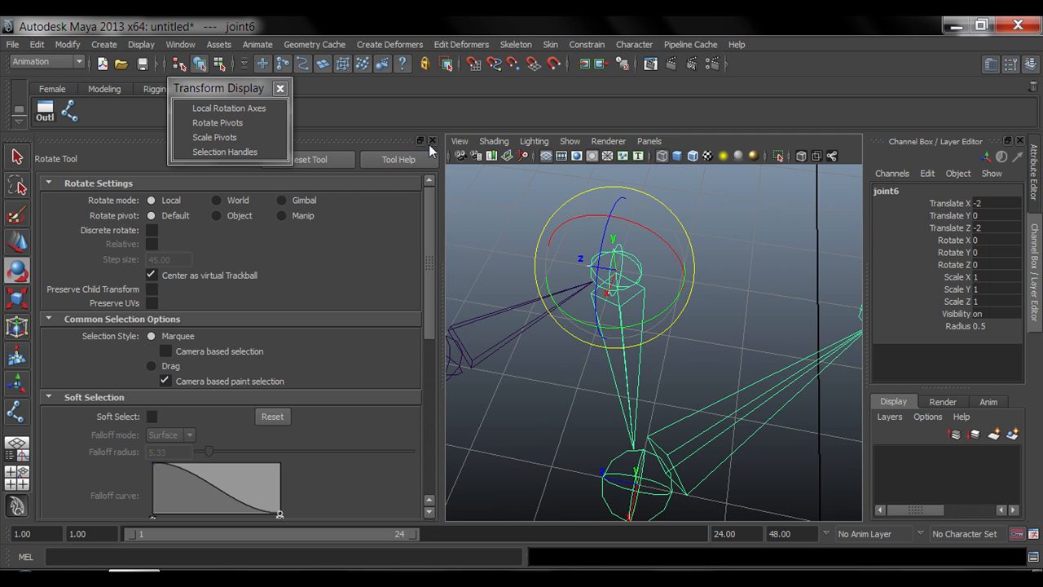
left_click(432, 141)
Step: Examine how joint6's Local-mode rotation rings line up with the bone leading to joint7
left_click_drag(500, 356, 498, 310, "alt")
right_click_drag(498, 310, 414, 279, "alt")
middle_click_drag(414, 280, 416, 314, "alt")
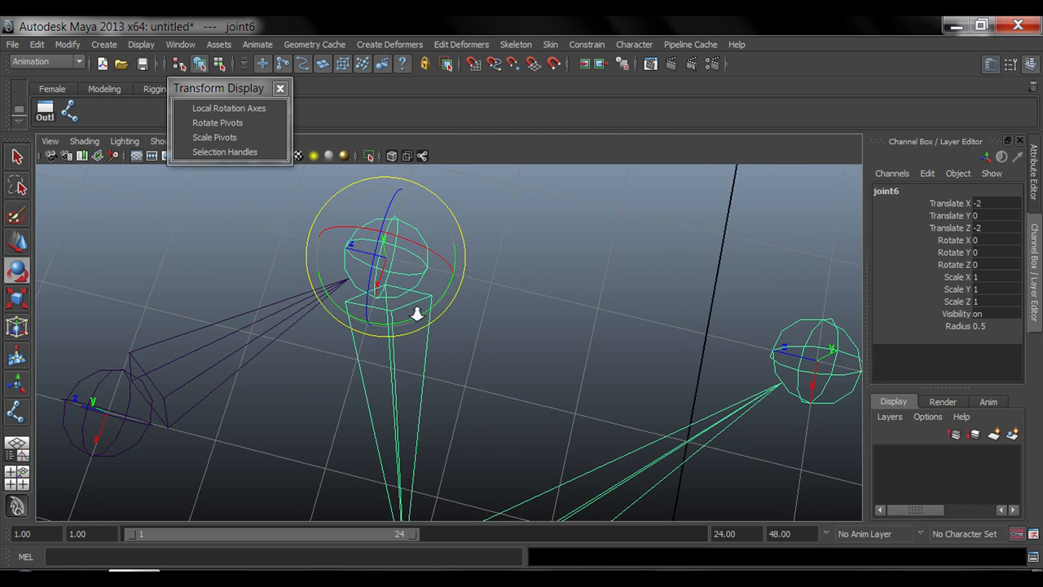
right_click_drag(418, 314, 406, 306, "alt")
middle_click_drag(432, 378, 433, 314, "alt")
right_click_drag(433, 314, 401, 291, "alt")
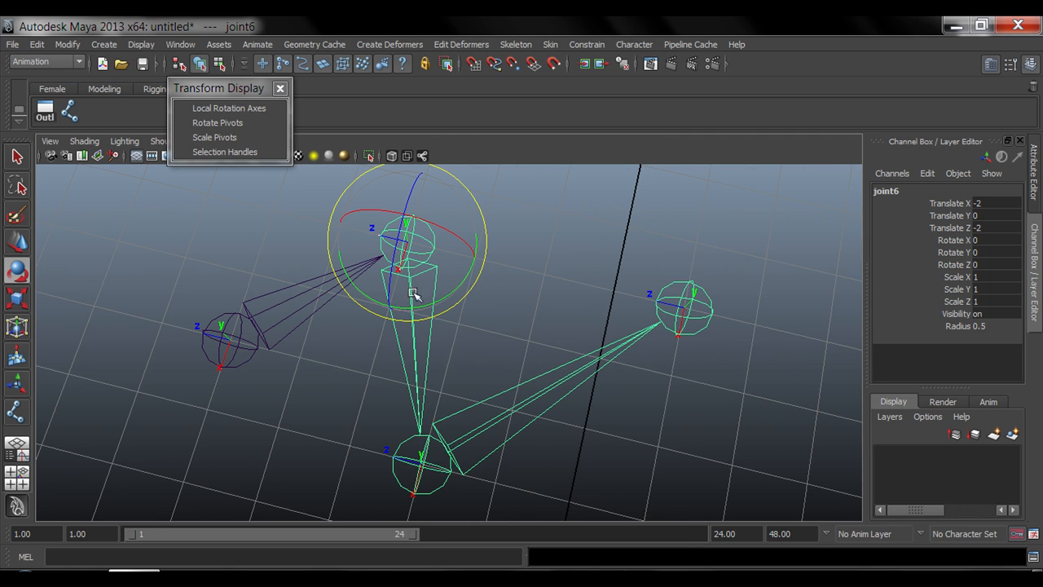
Step: Select joint7 and compare its local rotation axes with the direction of the bone leading to joint8
left_click(422, 468)
left_click_drag(426, 466, 552, 413, "alt")
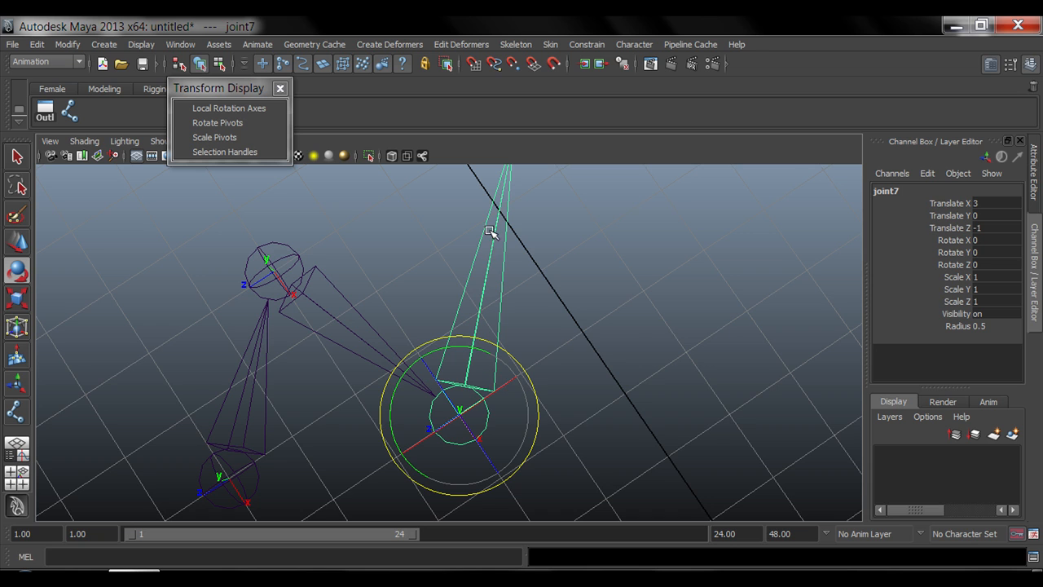
left_click_drag(490, 231, 483, 278, "alt")
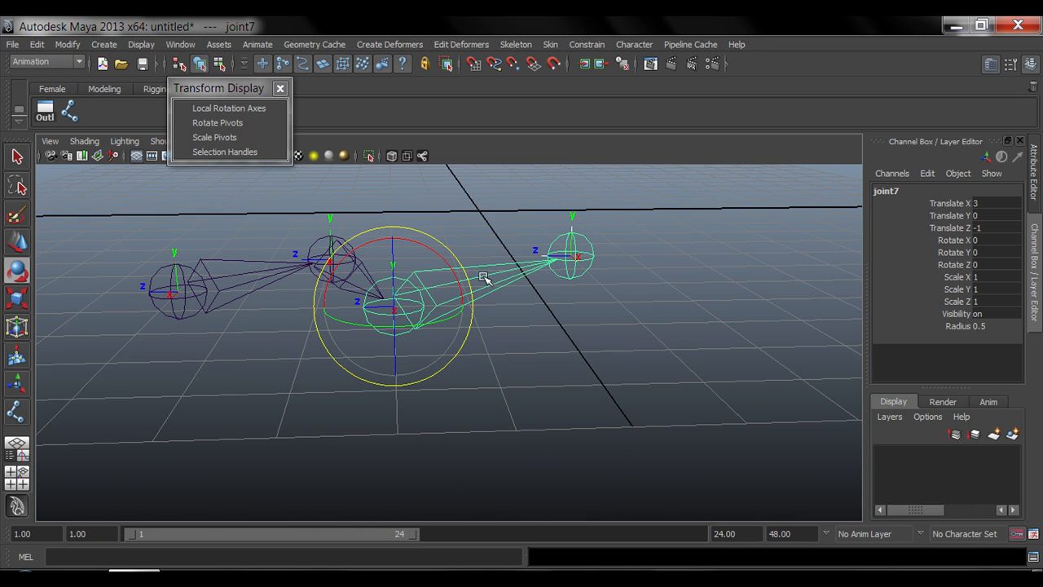
left_click_drag(461, 236, 503, 279, "alt")
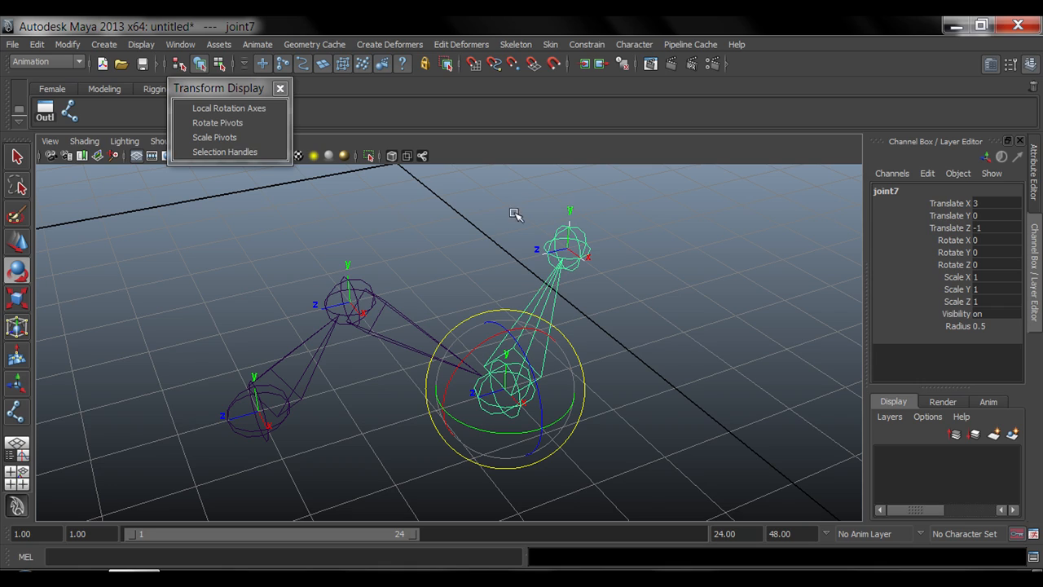
Step: Test joint7's rotation about its local X axis, undo it, and check the axes from opposite sides of the chain
left_click_drag(562, 234, 517, 338, "alt")
key("z")
key("z")
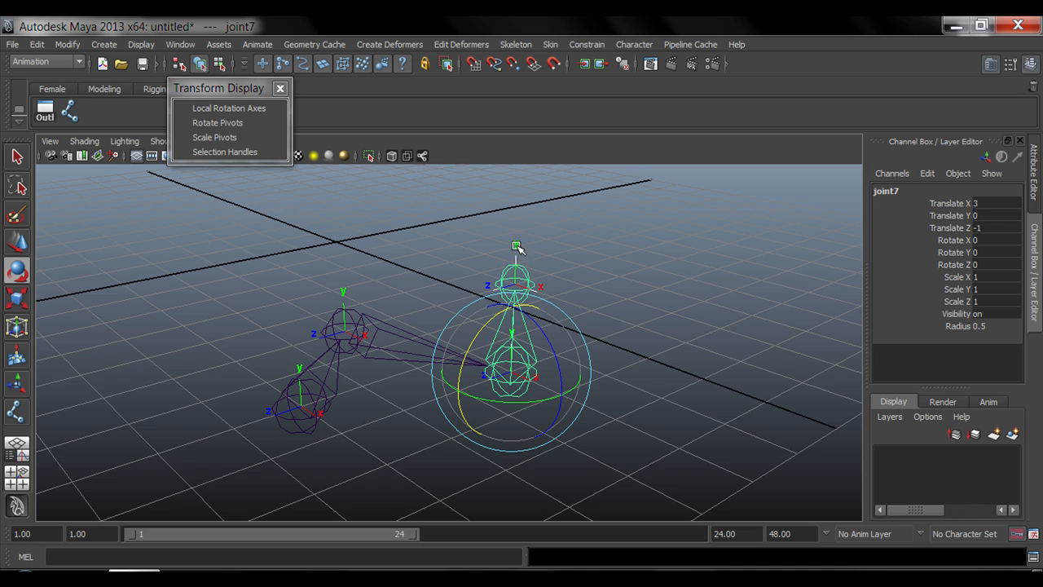
left_click_drag(514, 227, 423, 383, "alt")
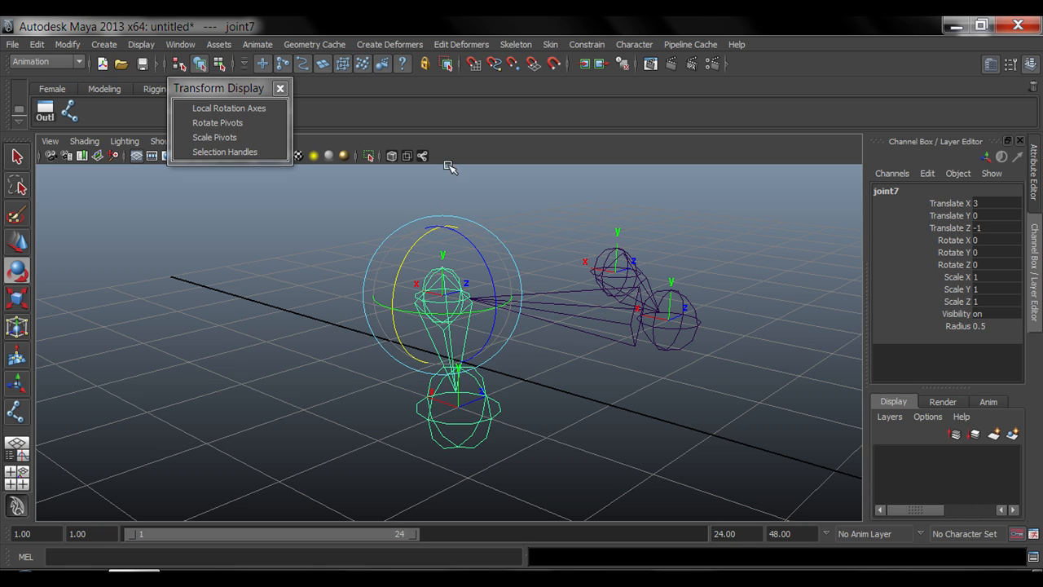
left_click_drag(447, 275, 501, 407, "alt")
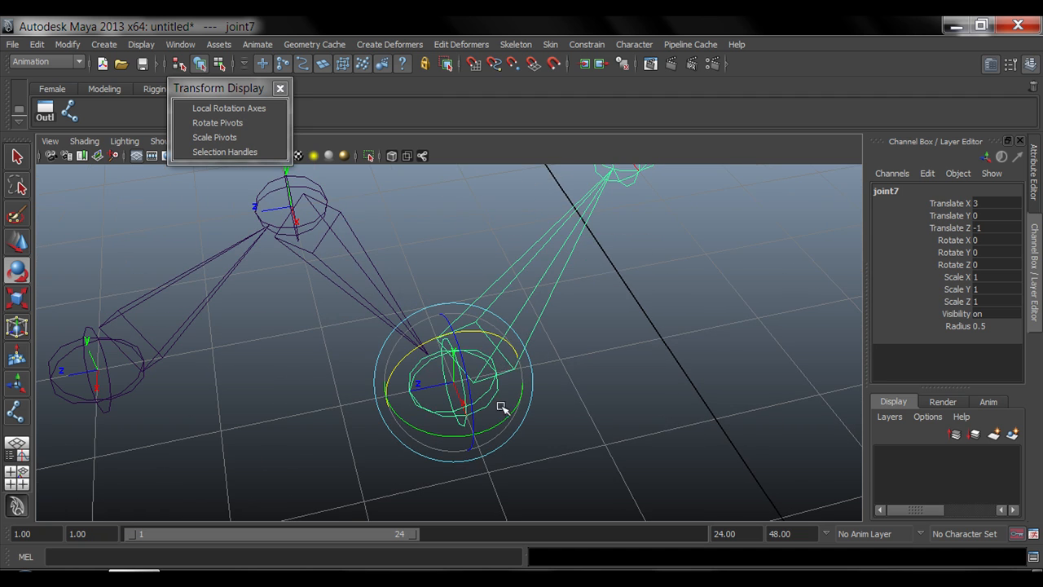
mouse_move(438, 390)
left_mouse_down("alt")
mouse_move(431, 408)
mouse_move(419, 372)
mouse_move(431, 415)
mouse_move(444, 399)
left_mouse_up("alt")
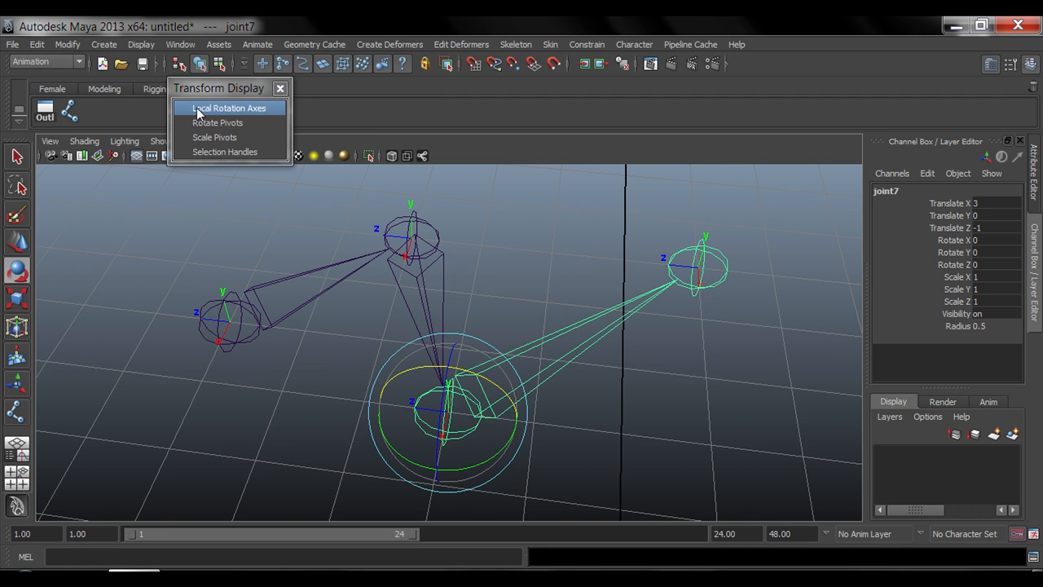
Step: Close the floating Transform Display window, return to the Select tool, and inspect the chain's axes at a low angle
left_click(281, 88)
left_click_drag(366, 209, 421, 314, "alt")
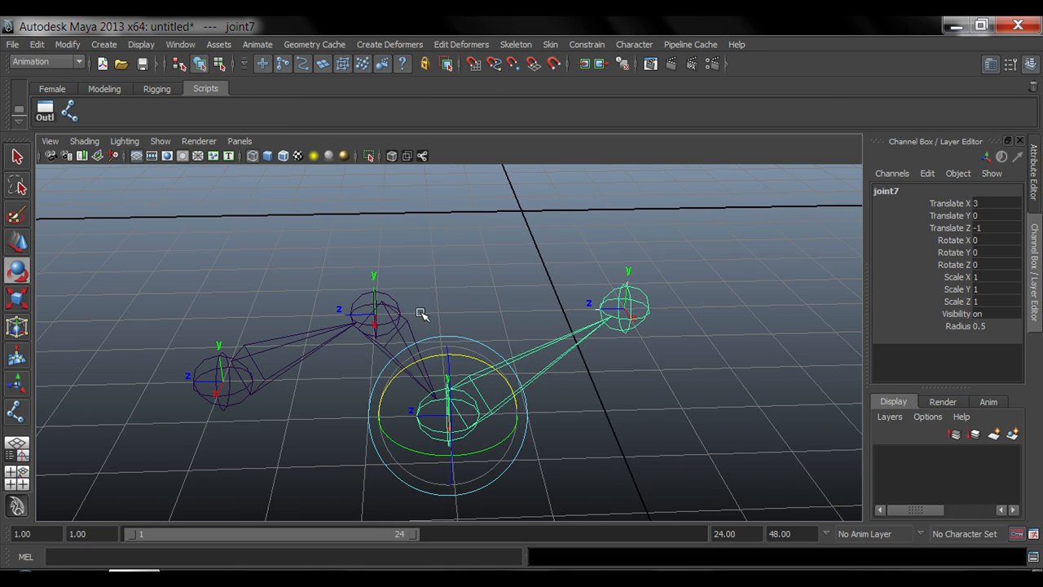
key("q")
left_click_drag(478, 351, 443, 437, "alt")
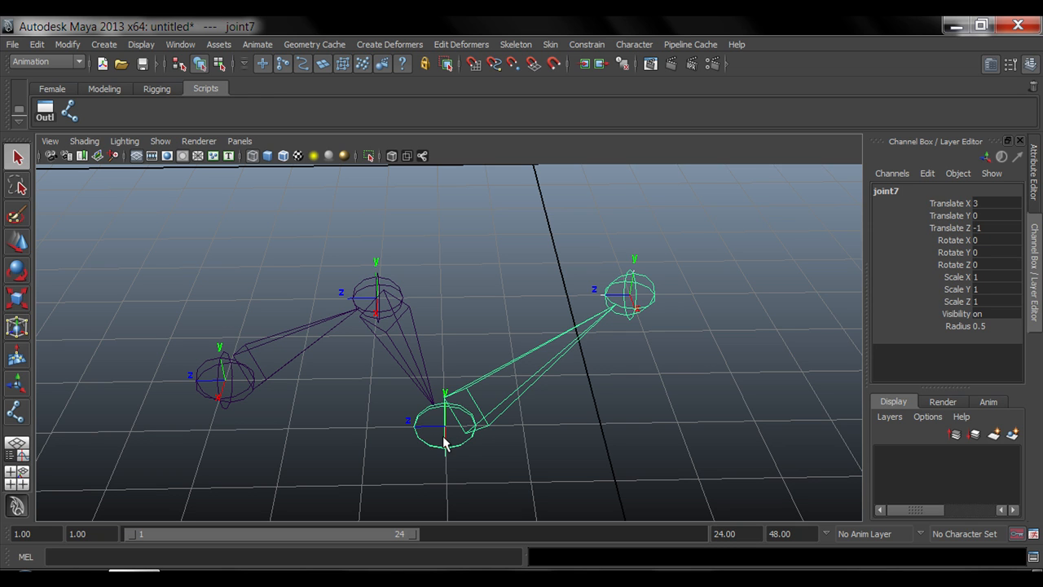
left_click_drag(375, 336, 304, 353, "alt")
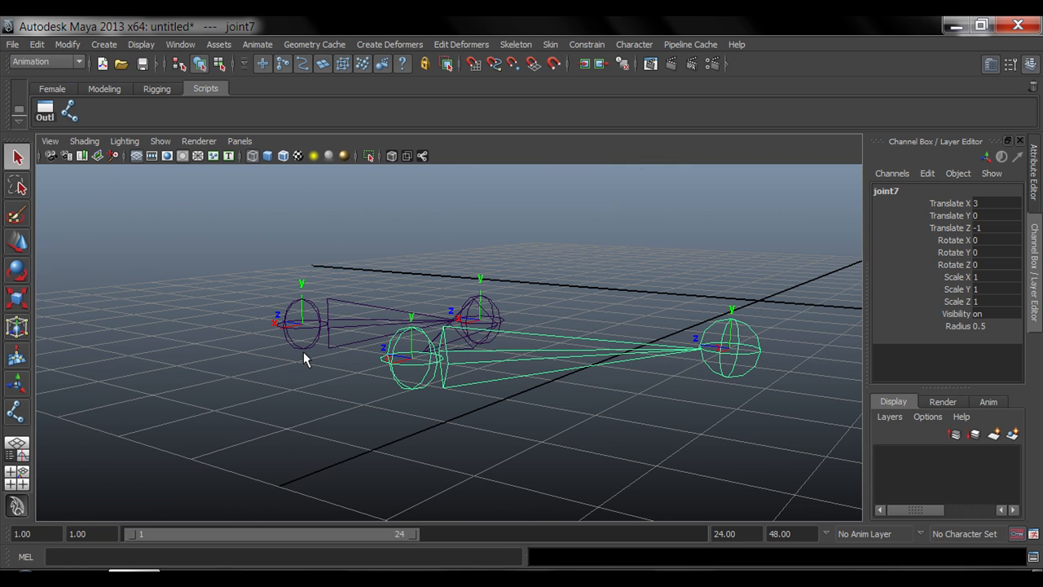